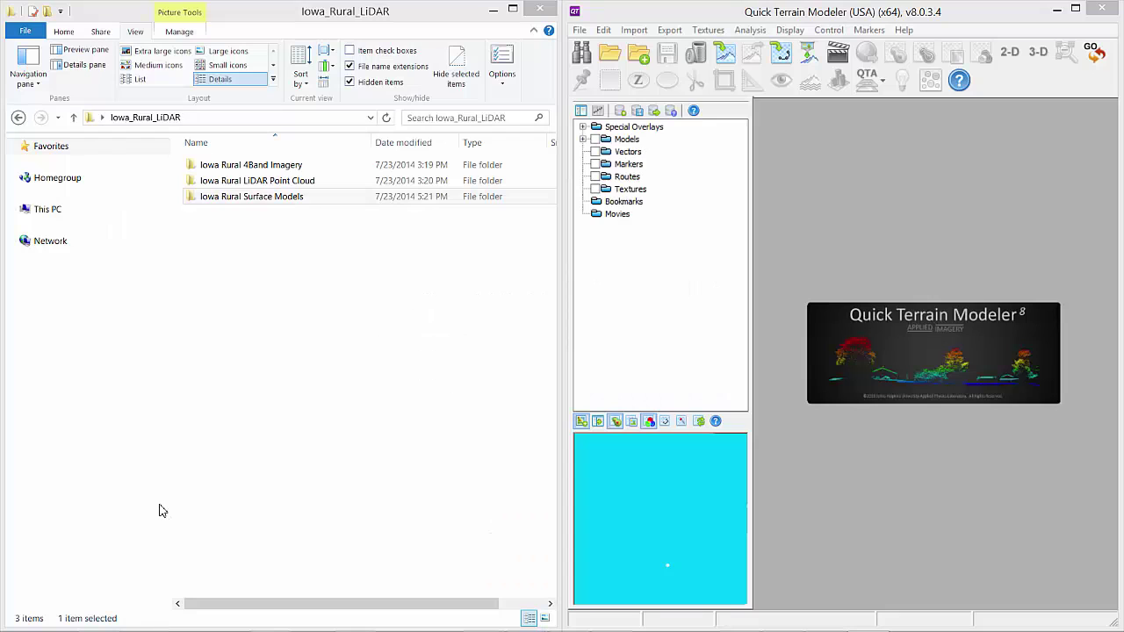
# - Load Iowa_All Returns_DSM_dem.tif from the Iowa Rural Surface Models folder into Quick Terrain Modeler
pyautogui.click(207, 201)
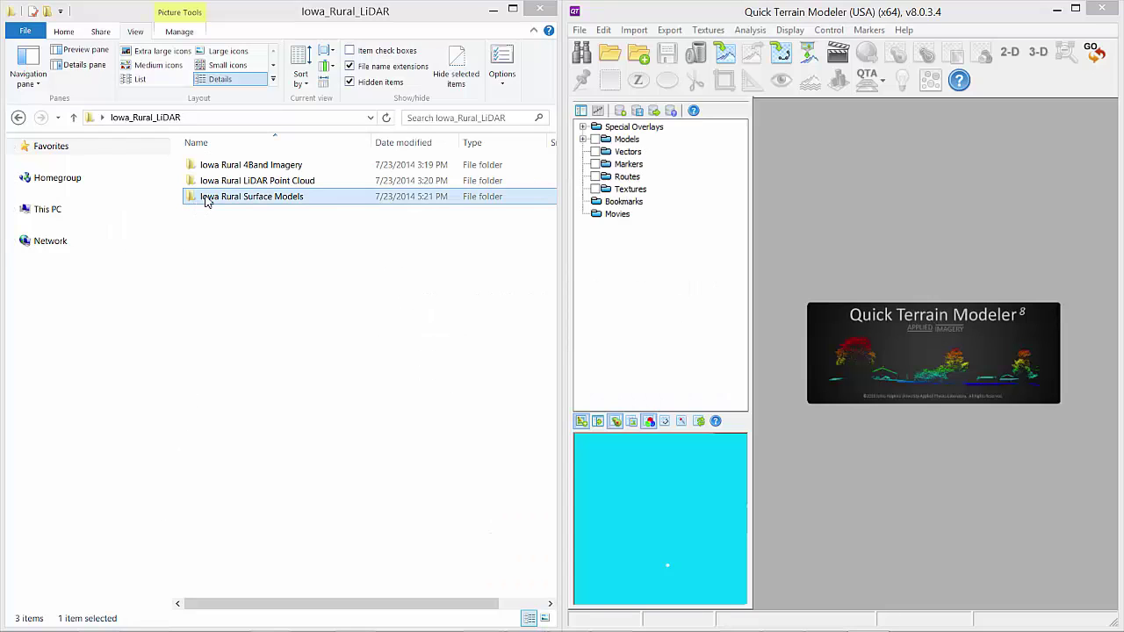
pyautogui.doubleClick(207, 201)
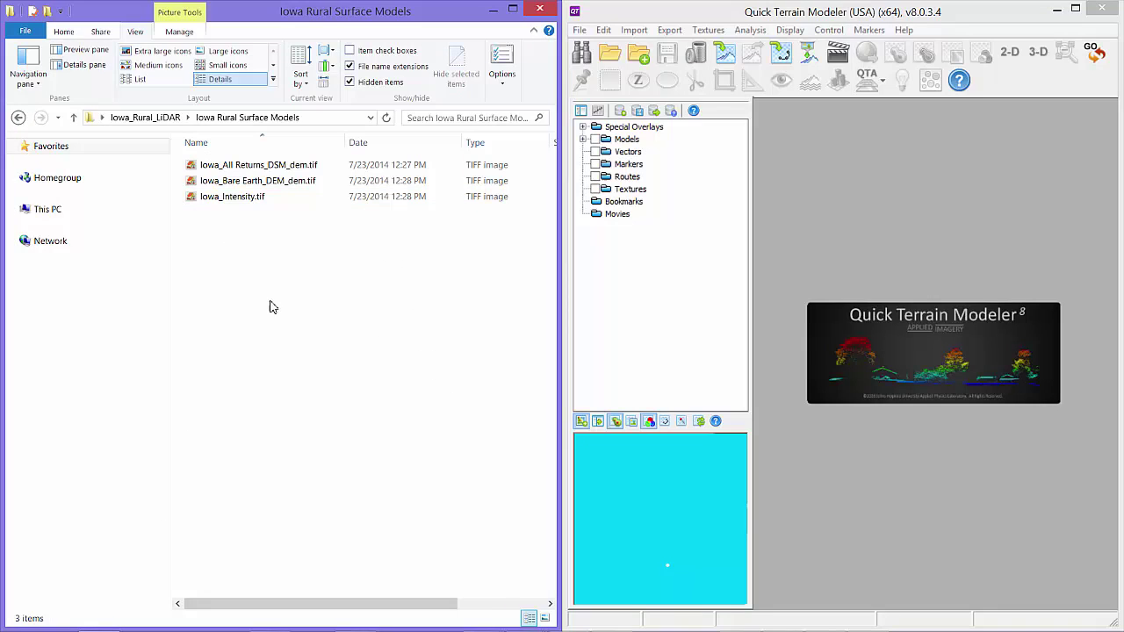
pyautogui.moveTo(258, 165); pyautogui.dragTo(763, 279)
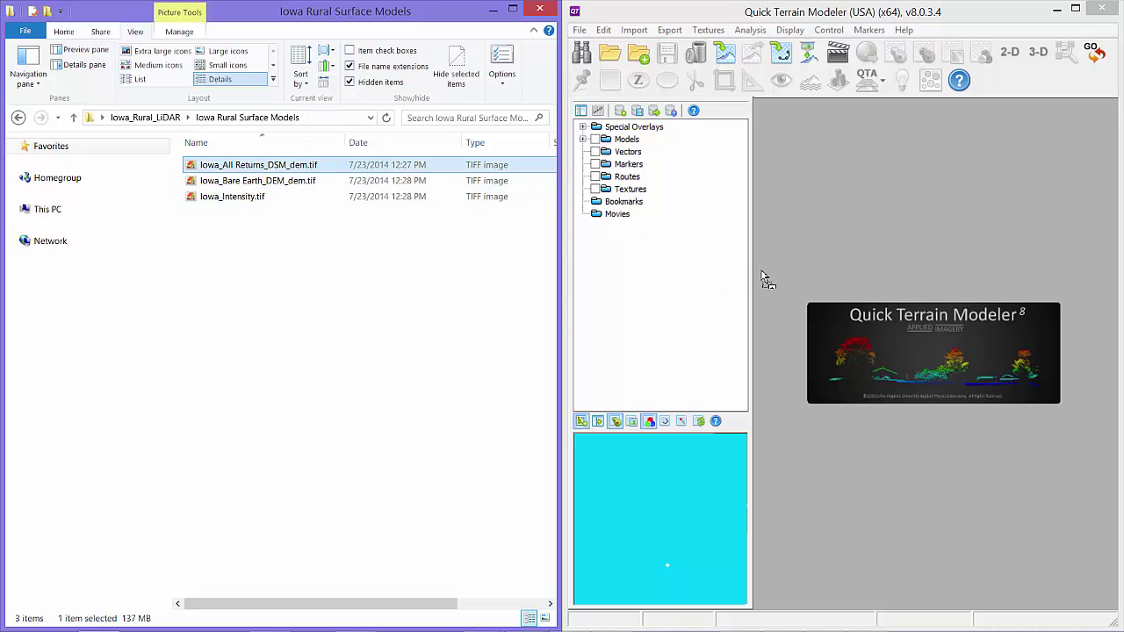
pyautogui.moveTo(853, 272); pyautogui.dragTo(683, 218)
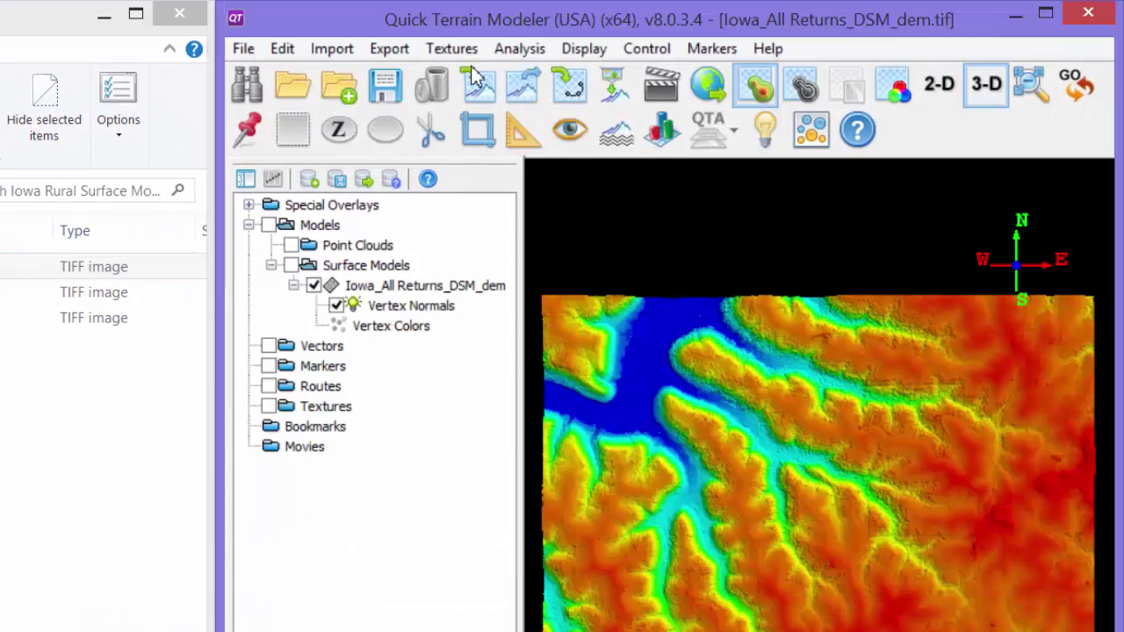
# - Change the height coloration palette to the green-brown-grey terrain colours and accept the coloration settings
pyautogui.click(474, 77)
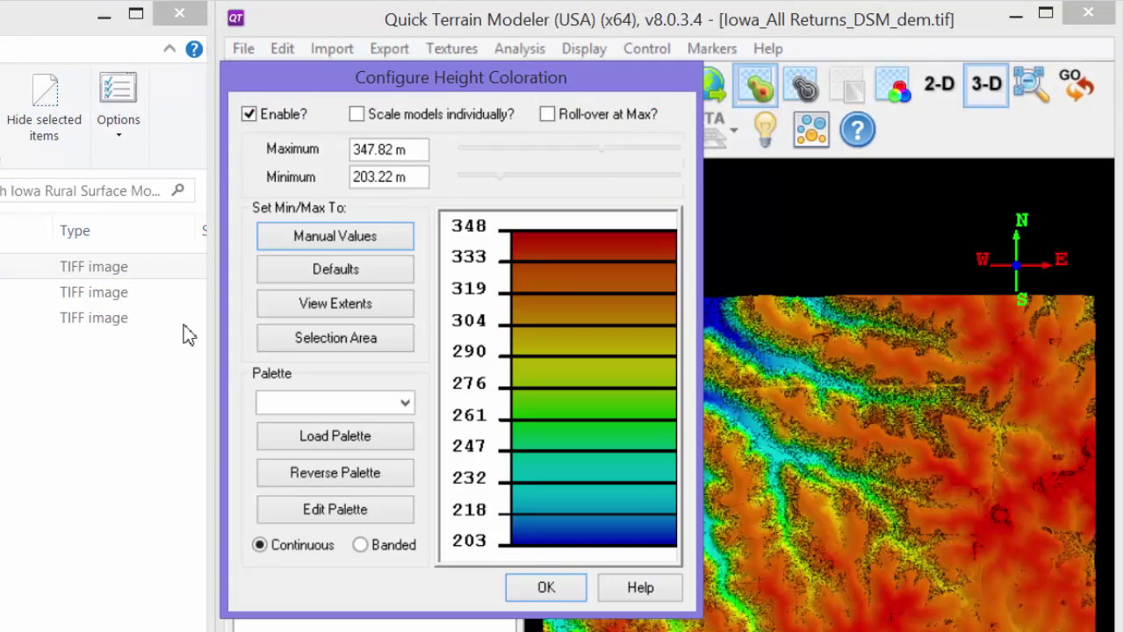
pyautogui.click(404, 402)
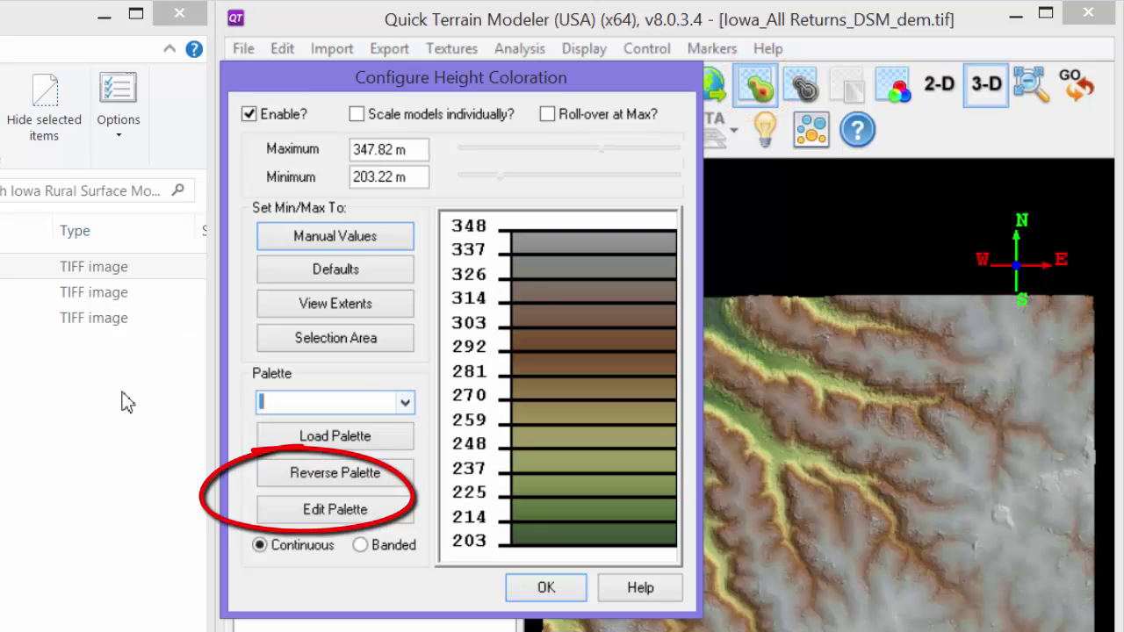
pyautogui.click(547, 589)
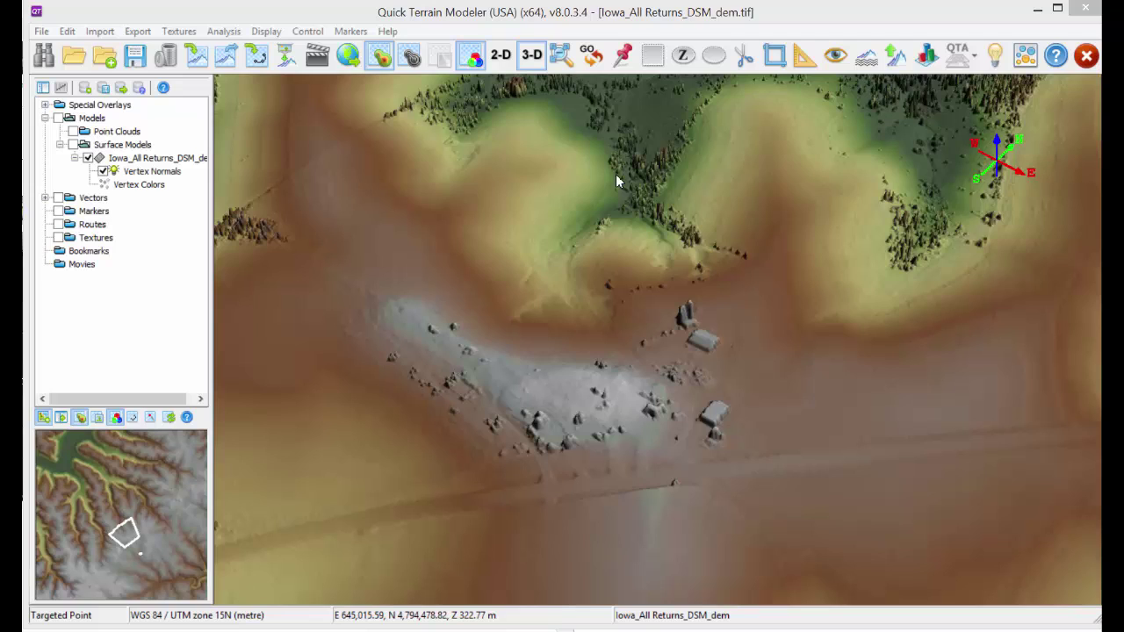
# - Measure a straight line about 397 m long across the hilltop beside the buildings, and leave mensuration mode
pyautogui.click(800, 57)
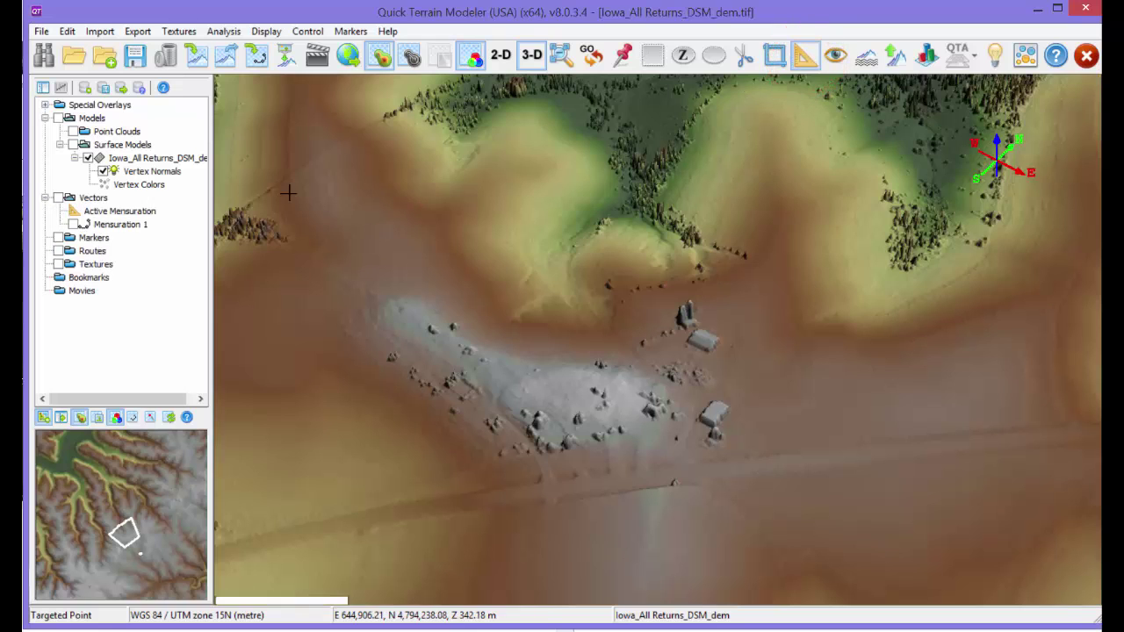
pyautogui.click(364, 233)
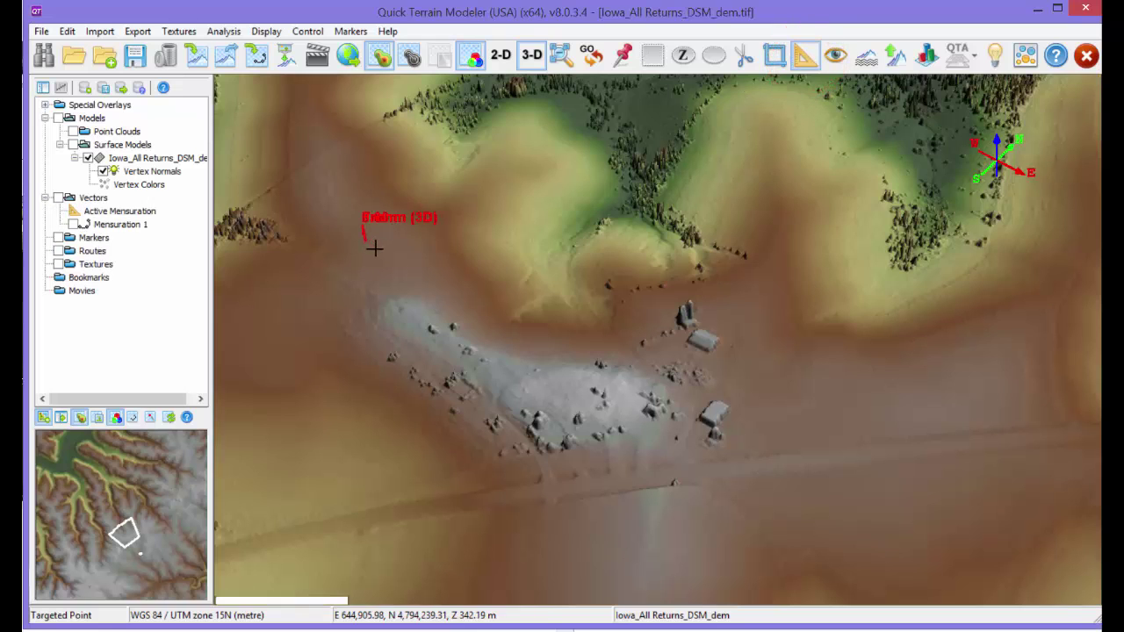
pyautogui.rightClick(682, 458)
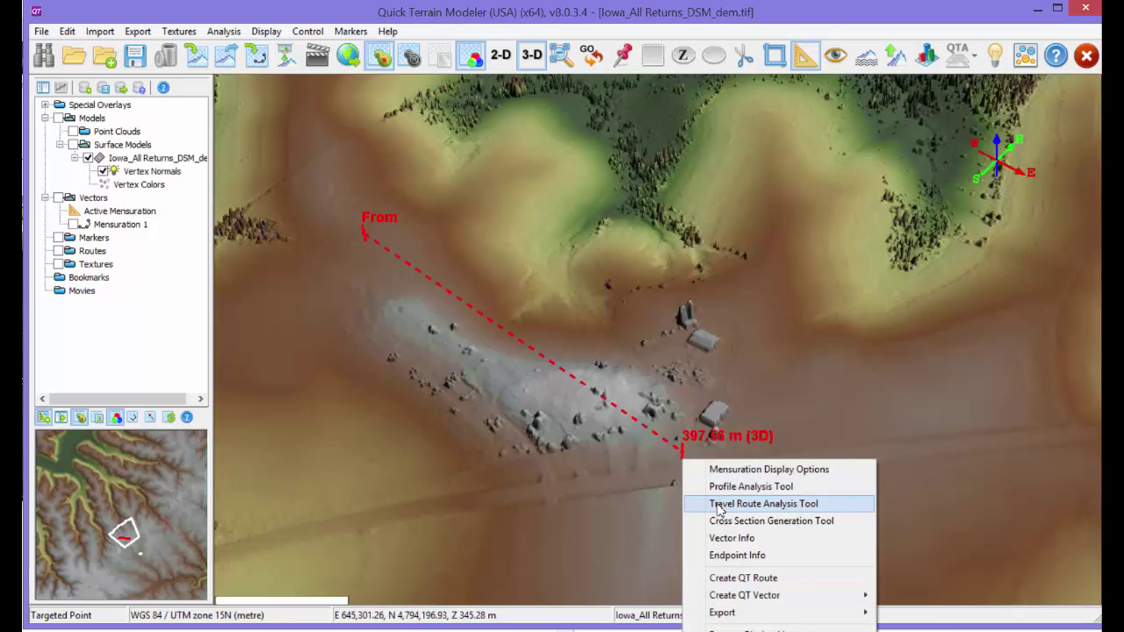
pyautogui.click(804, 55)
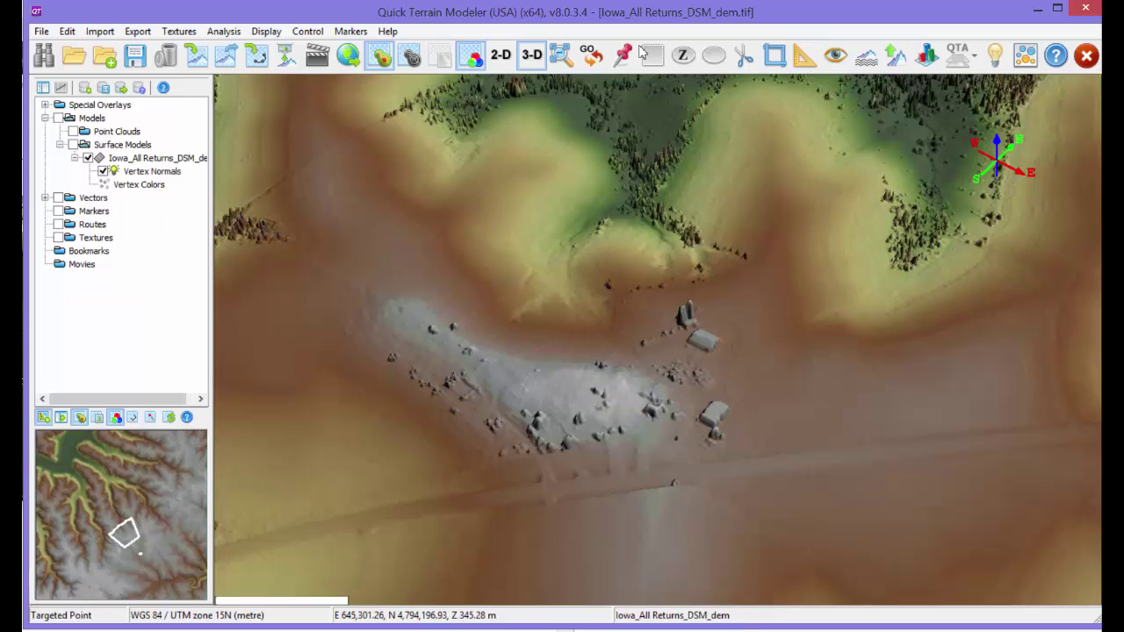
# - Measure a three-segment path about 621 m long across the hilltop and past the buildings, and leave mensuration mode
pyautogui.click(804, 55)
pyautogui.click(410, 211)
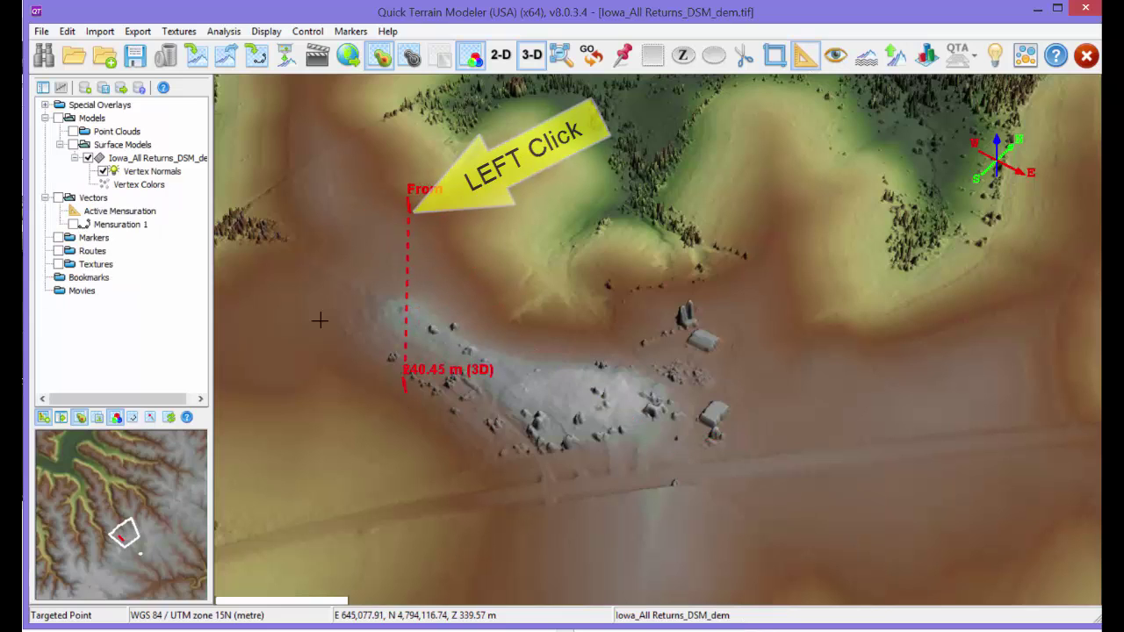
pyautogui.click(402, 389)
pyautogui.click(749, 403)
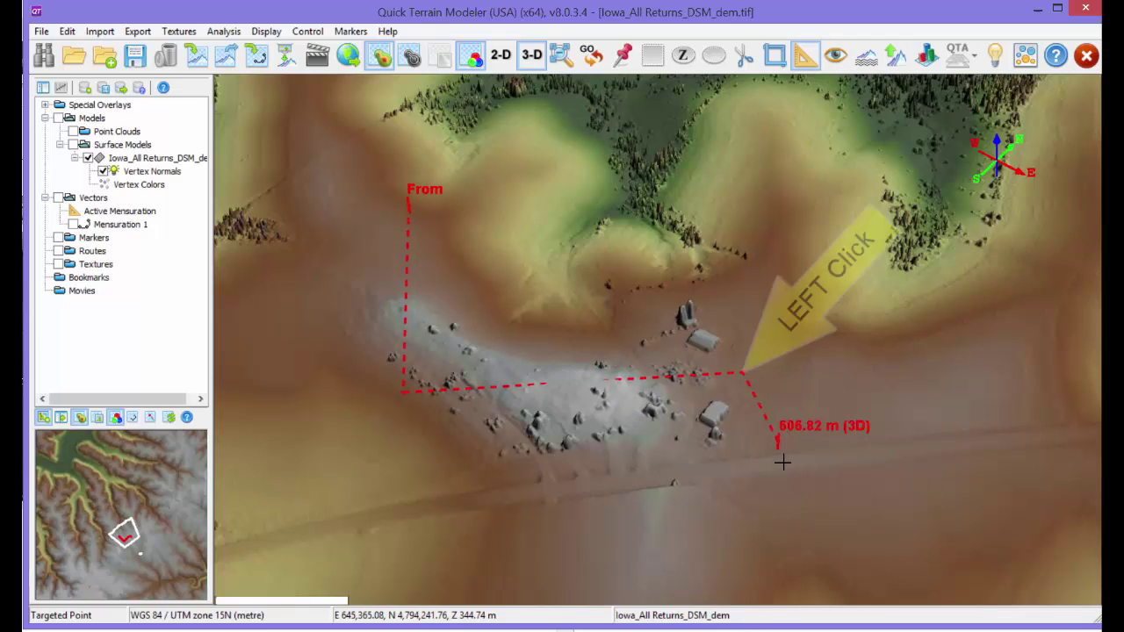
pyautogui.rightClick(782, 457)
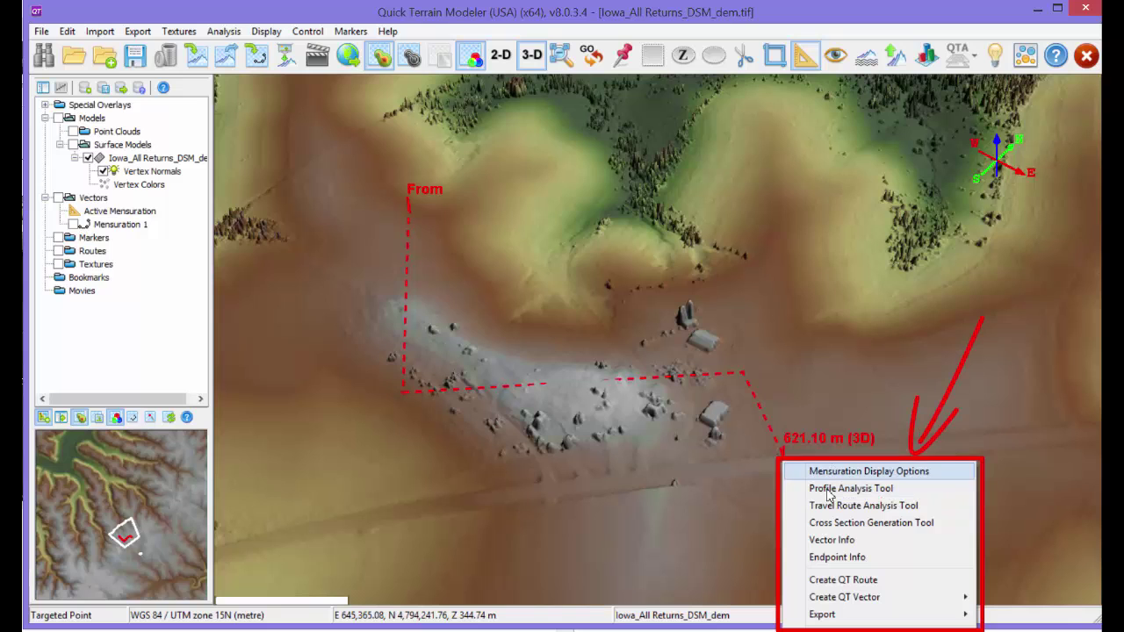
pyautogui.click(806, 58)
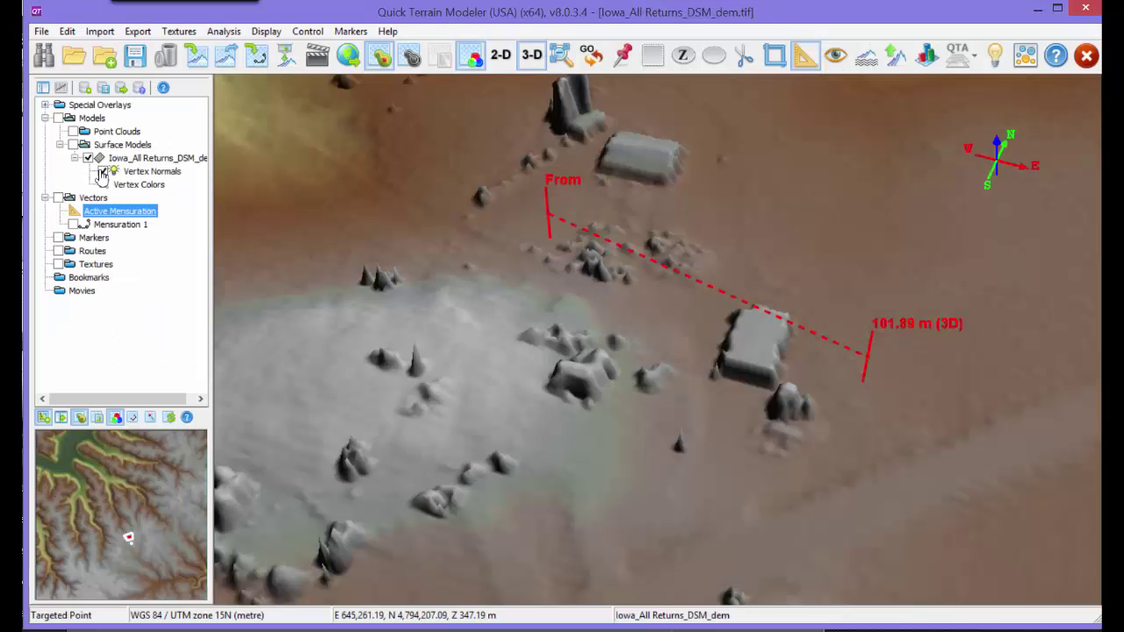
# - Set the active mensuration line's appearance to Terrain Hugging in its display options and apply it
pyautogui.rightClick(240, 308)
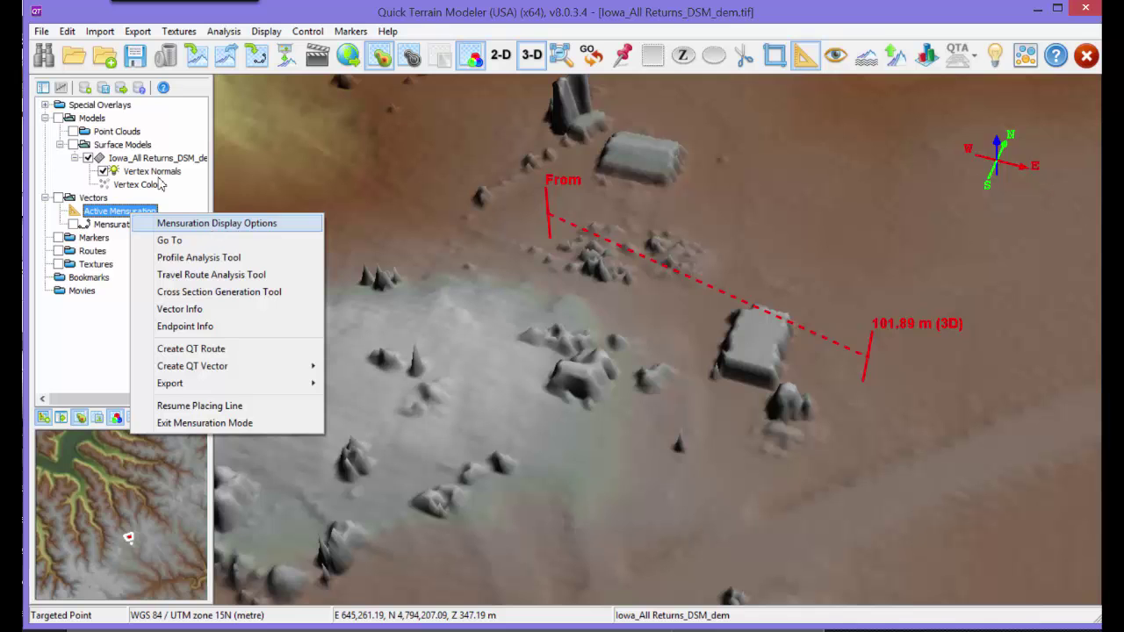
pyautogui.click(216, 223)
pyautogui.moveTo(178, 54); pyautogui.dragTo(396, 224)
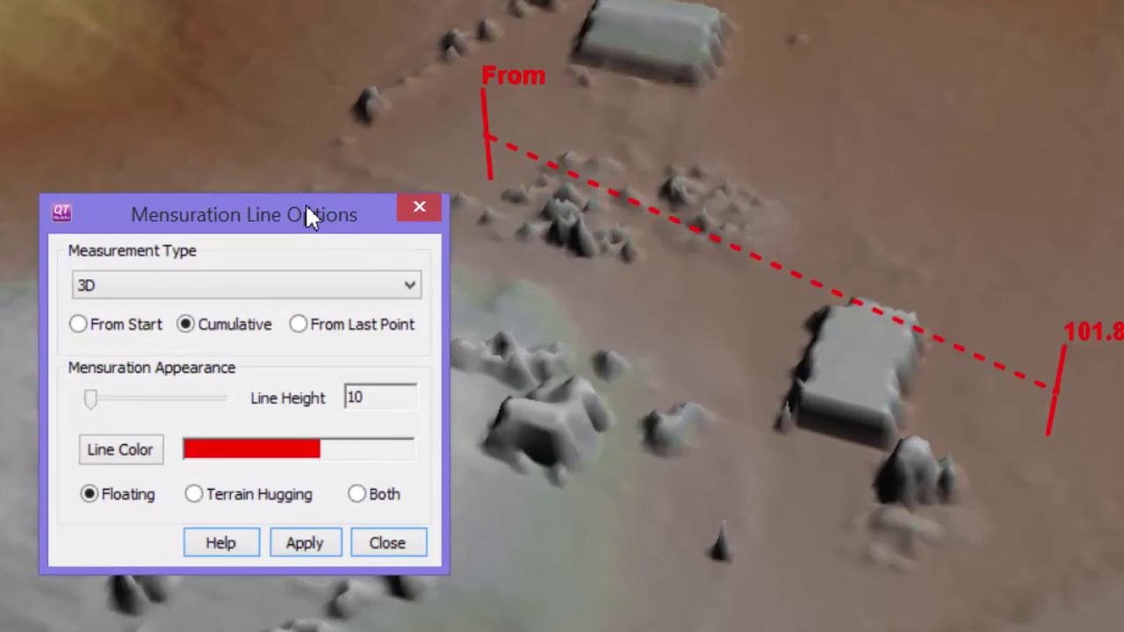
pyautogui.click(193, 494)
pyautogui.click(296, 541)
pyautogui.click(302, 553)
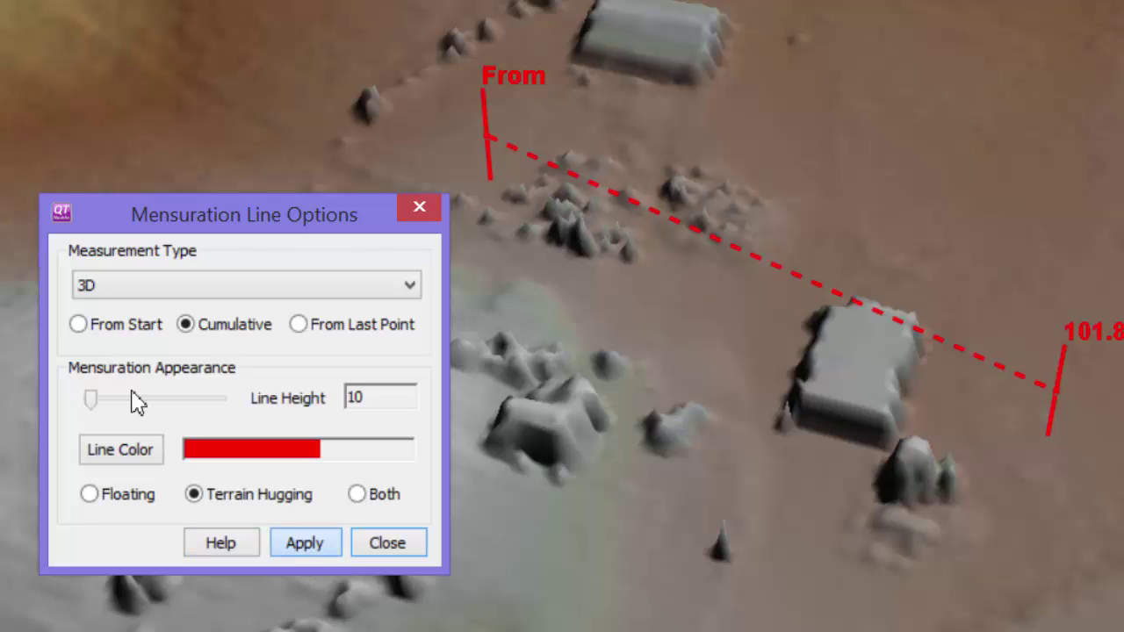
pyautogui.click(305, 543)
# - Set the mensuration line's measurement type to 2D and apply it
pyautogui.moveTo(819, 396); pyautogui.dragTo(661, 238)
pyautogui.scroll(3, 635, 435)
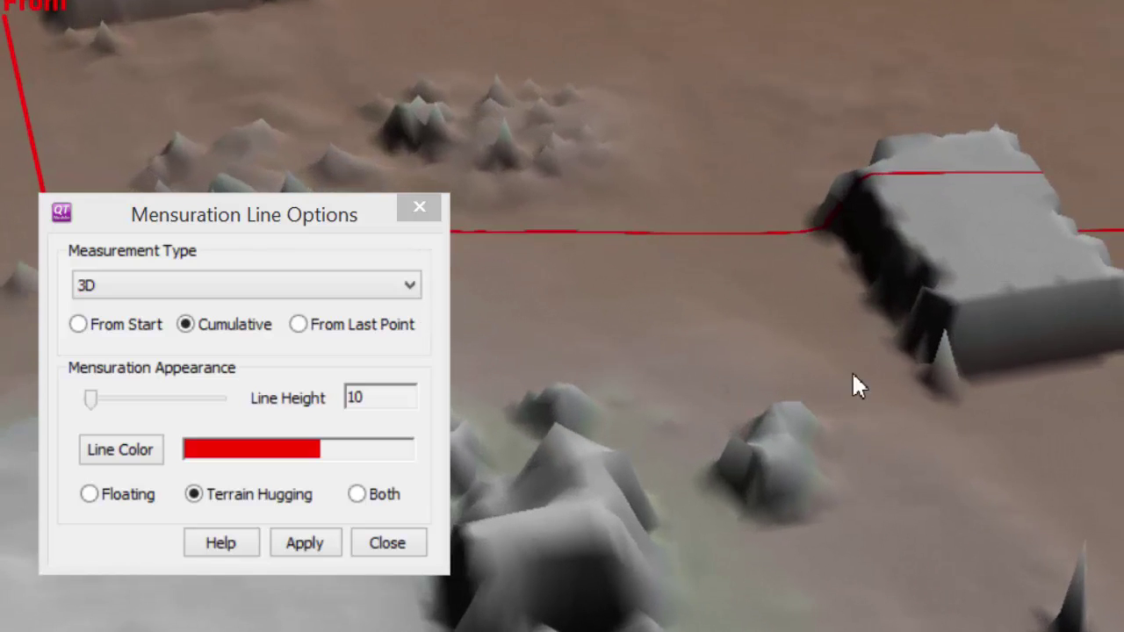
pyautogui.moveTo(852, 372); pyautogui.dragTo(755, 430)
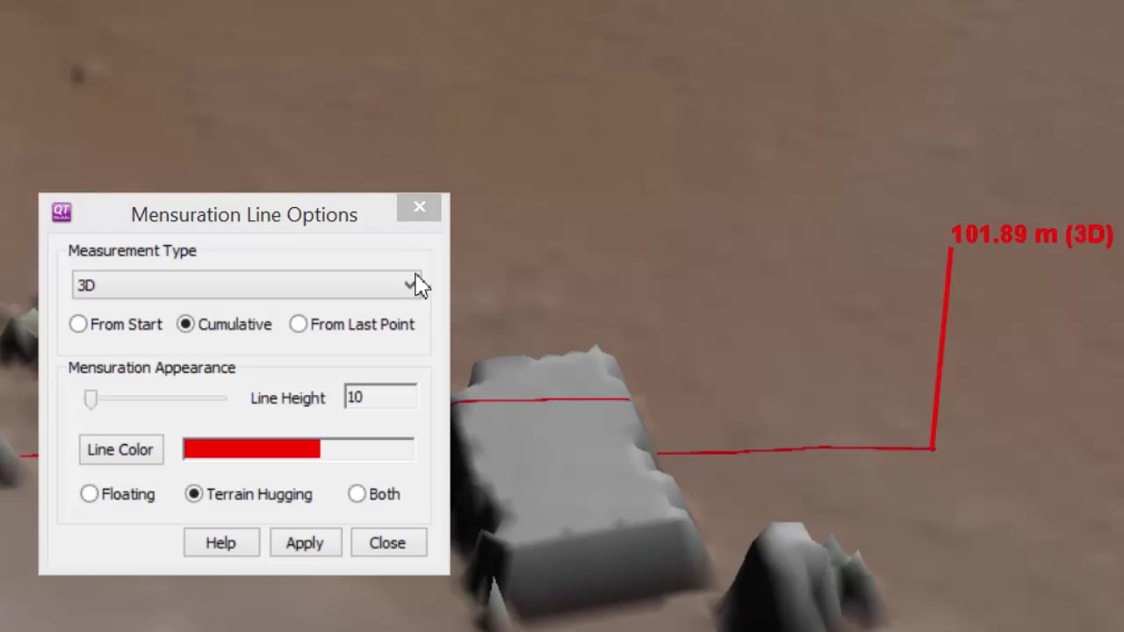
pyautogui.click(409, 285)
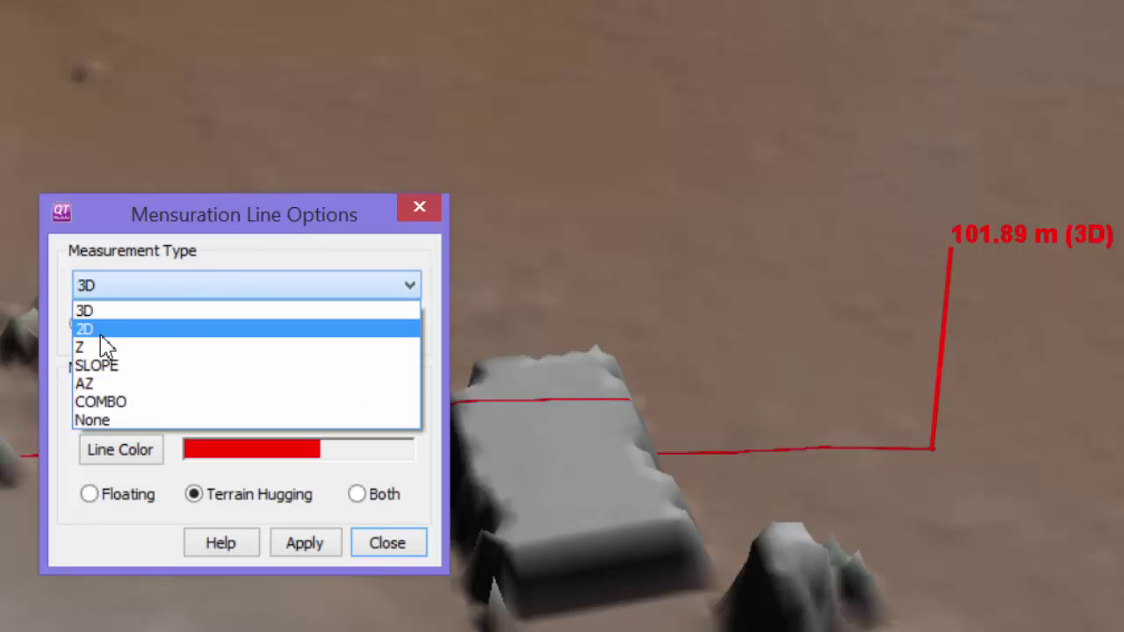
pyautogui.click(176, 329)
pyautogui.click(301, 544)
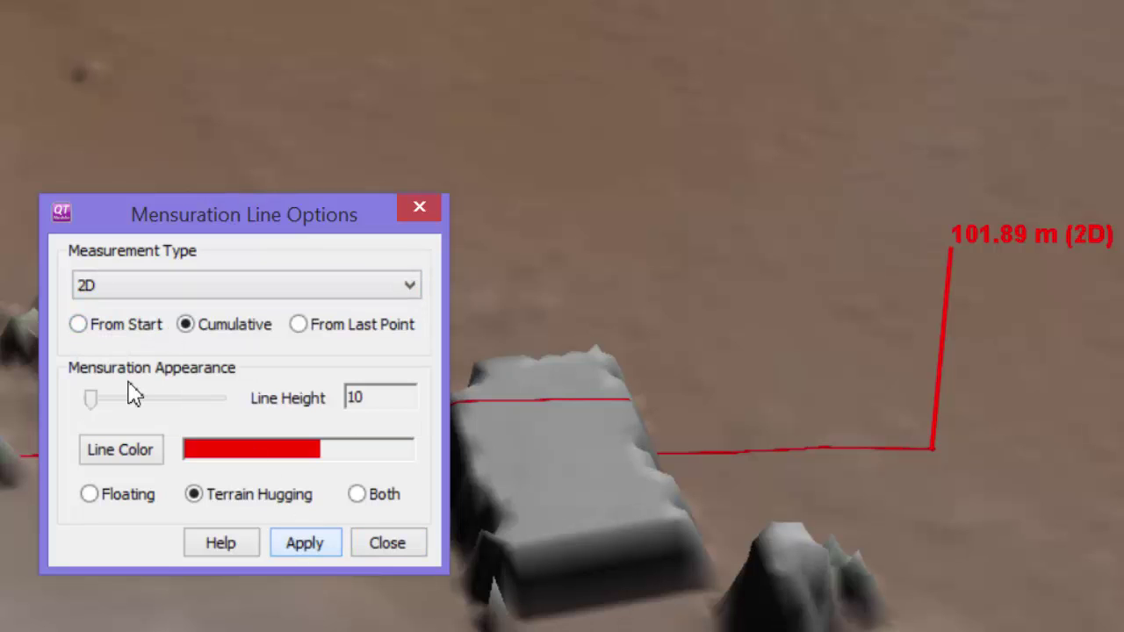
# - Set the mensuration line's measurement type back to 3D, apply it, and close the line options
pyautogui.click(119, 284)
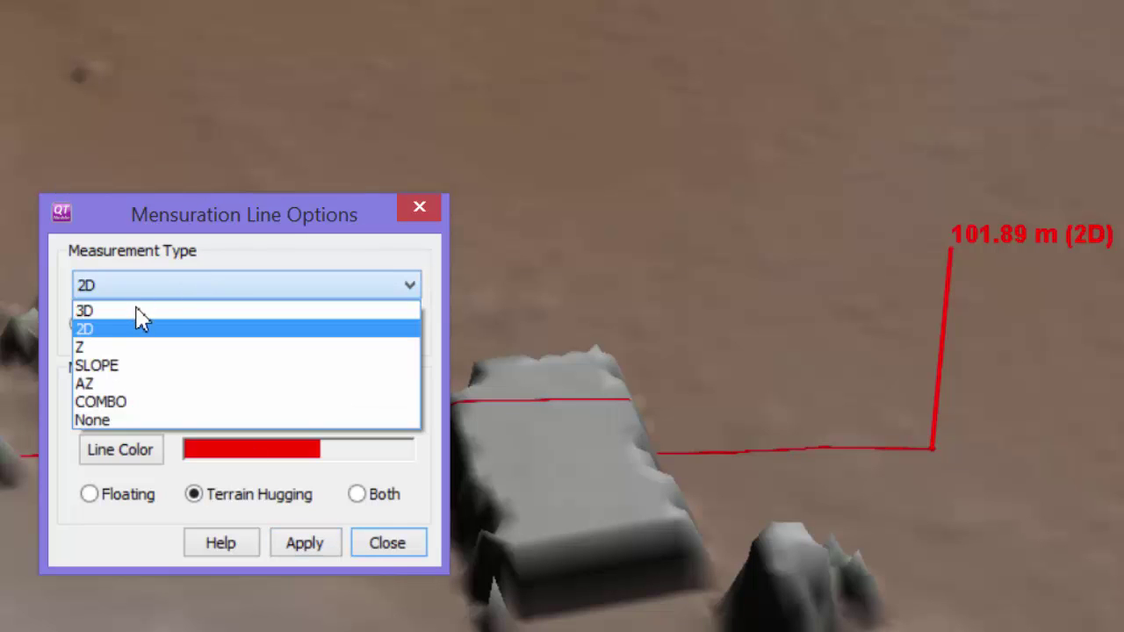
pyautogui.click(87, 309)
pyautogui.click(304, 543)
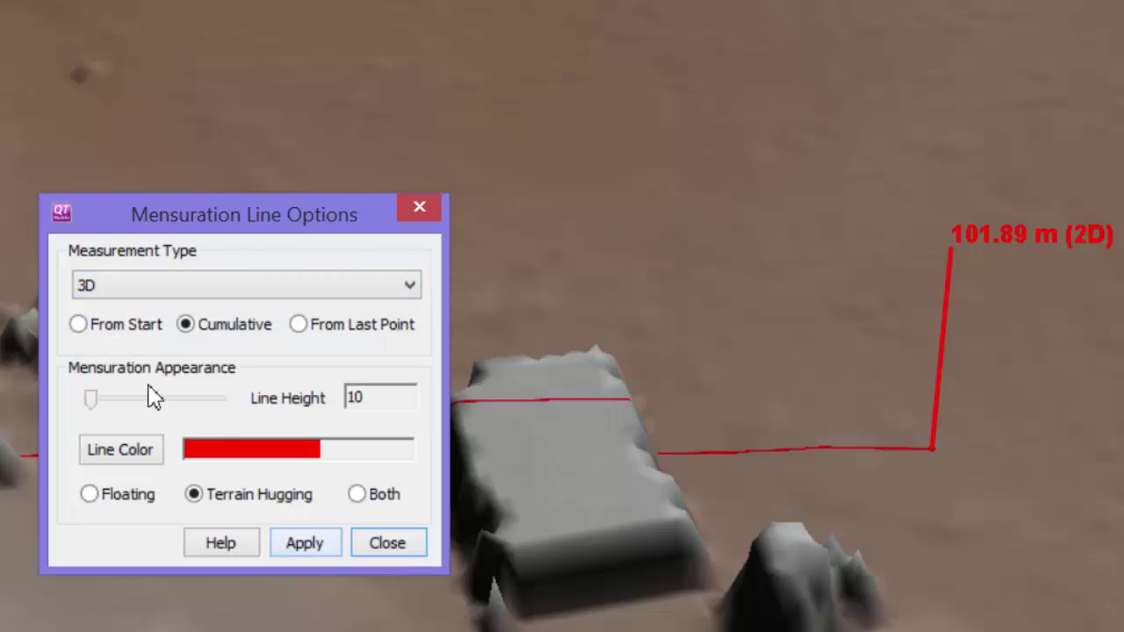
pyautogui.click(403, 548)
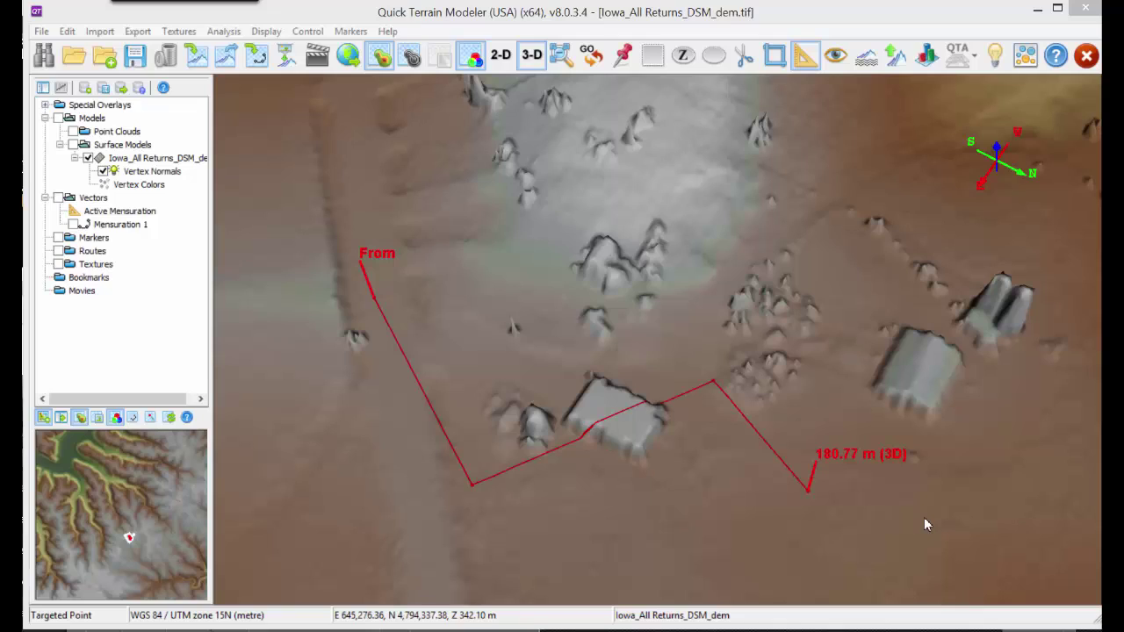
# - Move the mensuration line's second vertex closer to the line's start point
pyautogui.moveTo(883, 512); pyautogui.dragTo(973, 509)
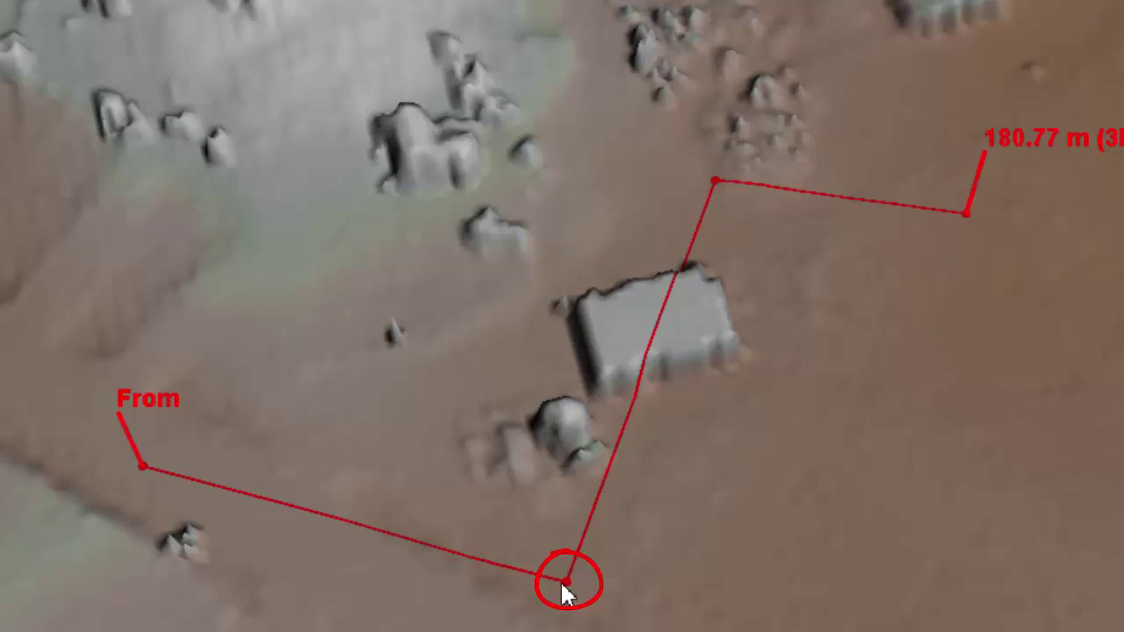
pyautogui.moveTo(564, 586); pyautogui.dragTo(398, 557)
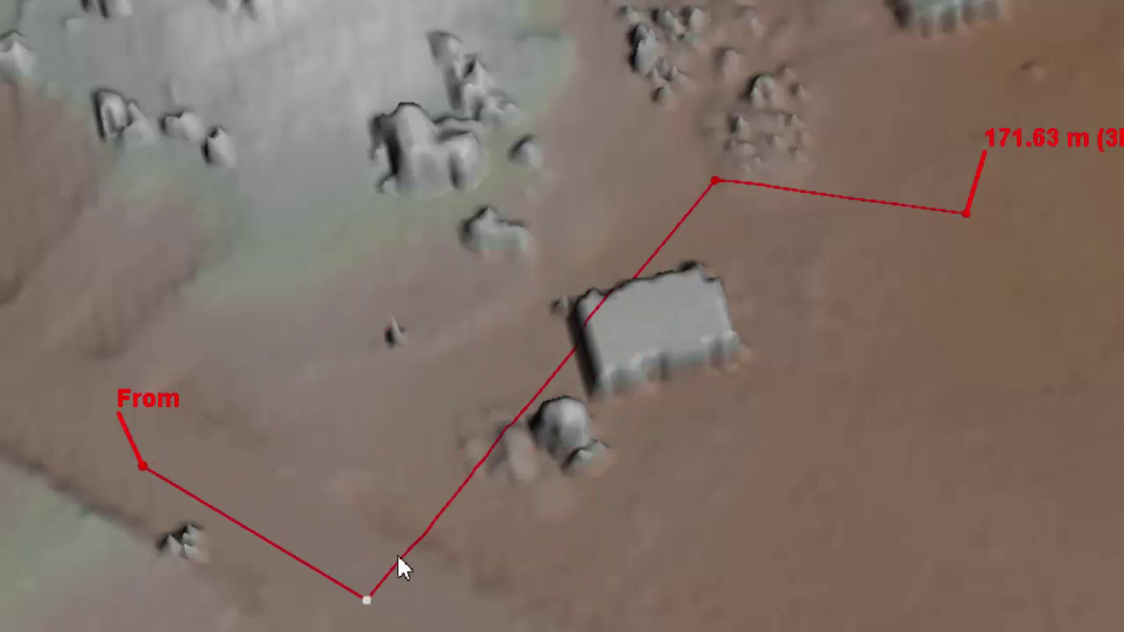
pyautogui.rightClick(500, 437)
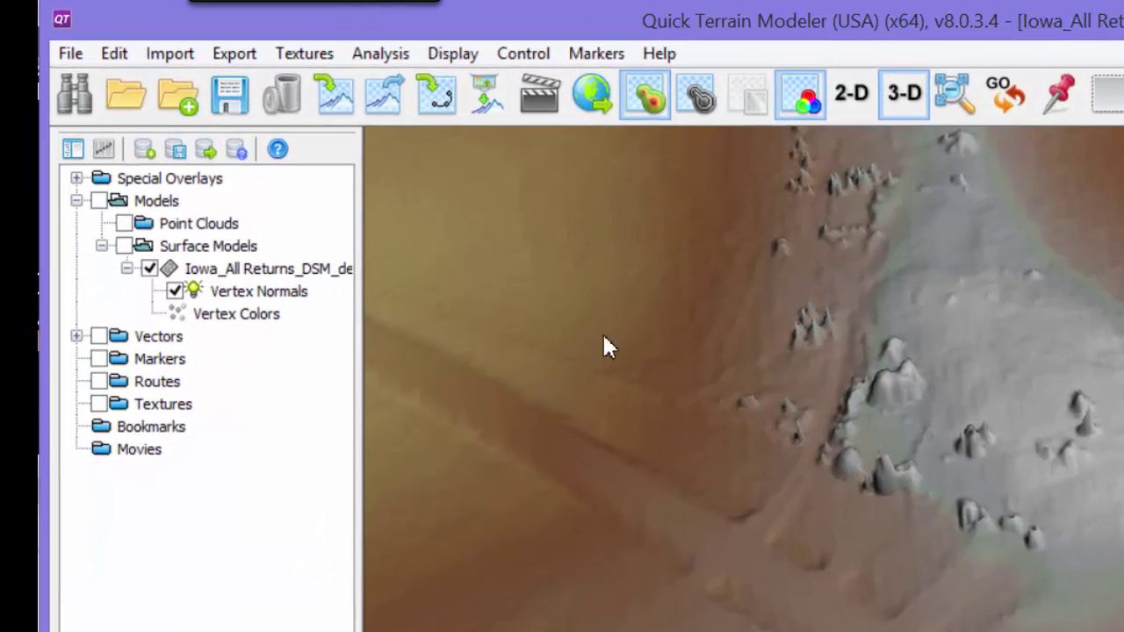
# - Recover the last mensuration line from the Vectors layer group
pyautogui.rightClick(167, 342)
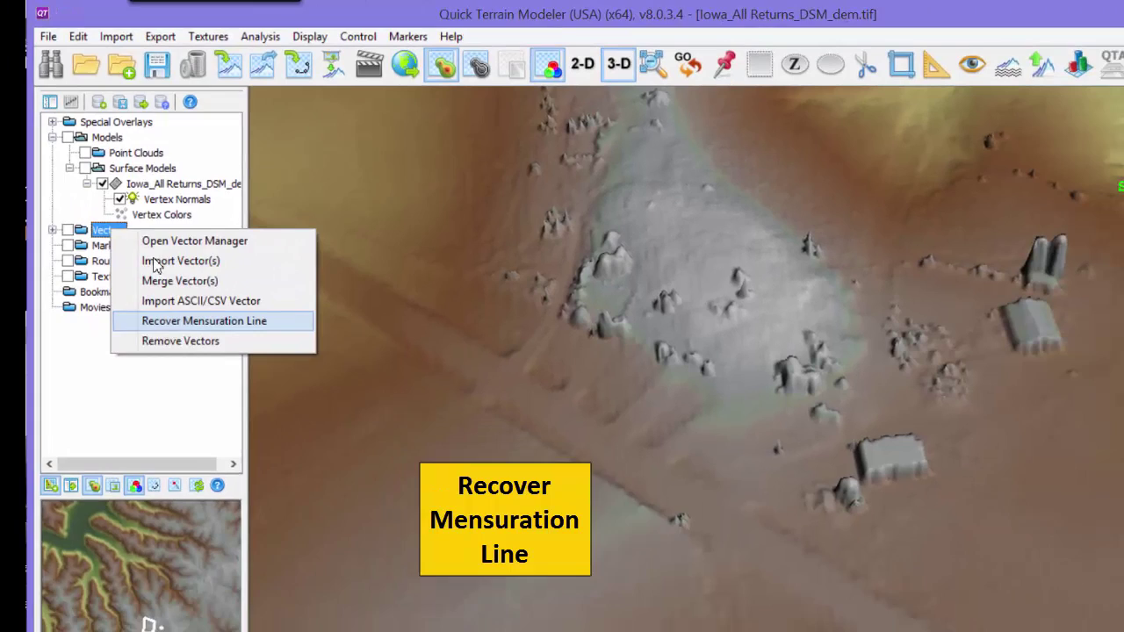
pyautogui.click(265, 418)
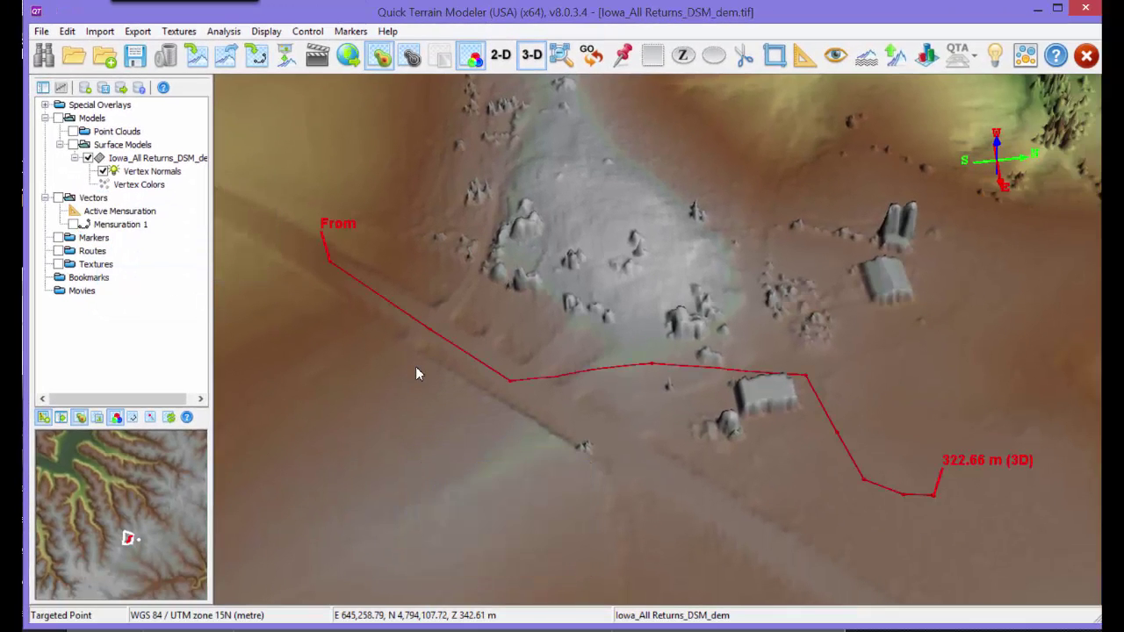
# - Create a QT vector of type Measurement from the active mensuration line
pyautogui.moveTo(416, 366)
pyautogui.mouseDown()
pyautogui.moveTo(714, 466)
pyautogui.moveTo(717, 433)
pyautogui.moveTo(741, 433)
pyautogui.mouseUp()
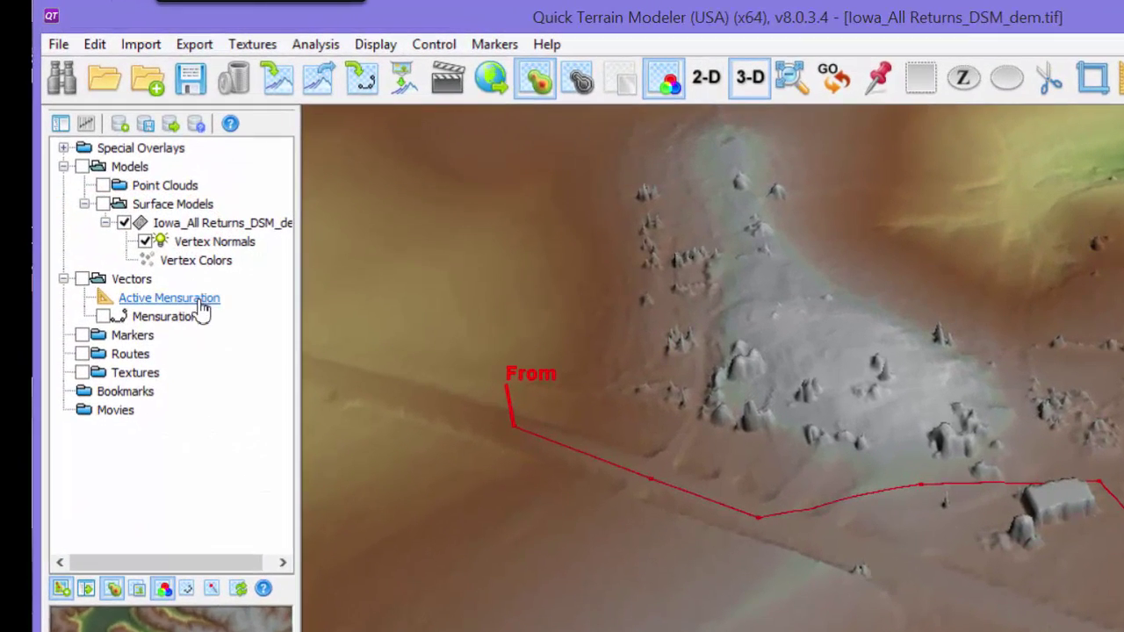
pyautogui.rightClick(187, 281)
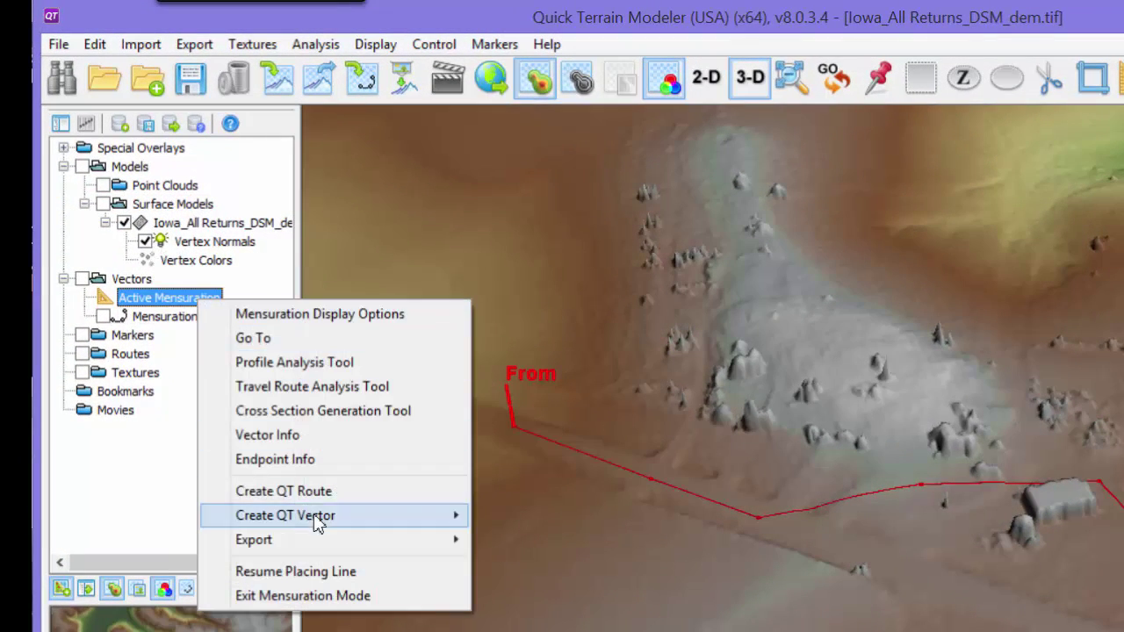
pyautogui.moveTo(318, 522)
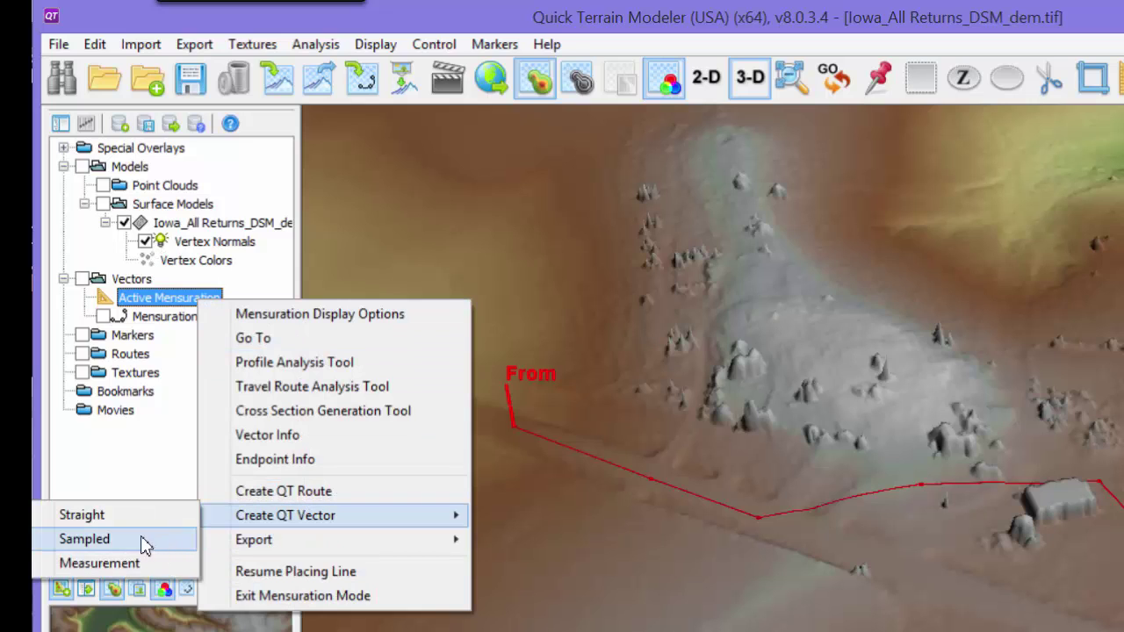
pyautogui.click(123, 563)
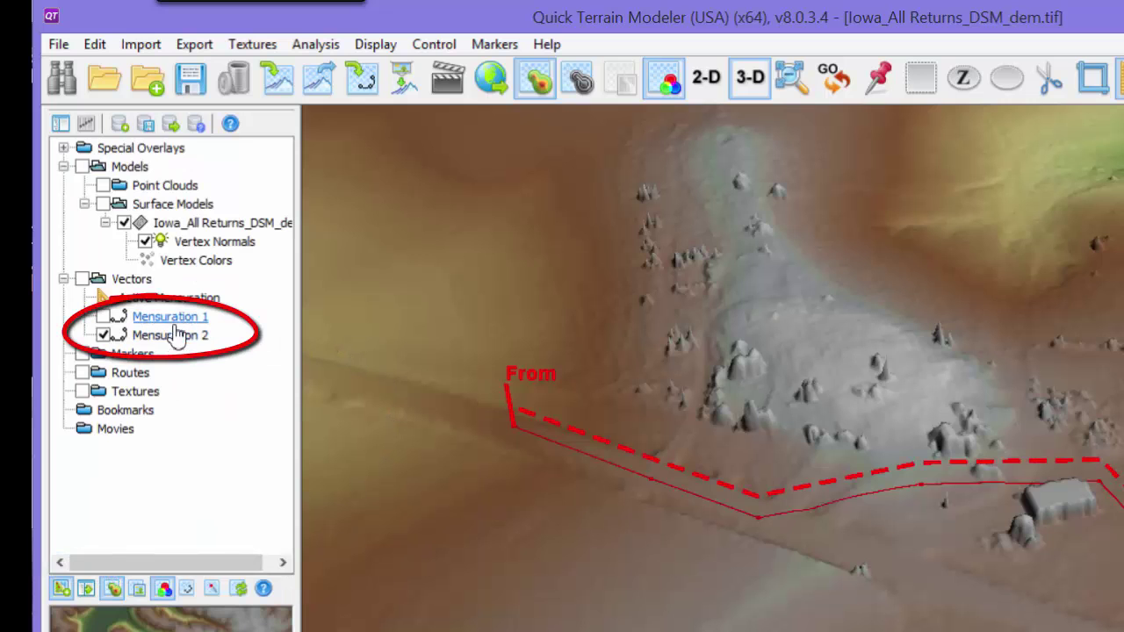
# - Exit mensuration mode, reload the saved Mensuration 2 vector as the active mensuration line, and open the line's options
pyautogui.moveTo(717, 500)
pyautogui.mouseDown()
pyautogui.moveTo(606, 524)
pyautogui.moveTo(667, 518)
pyautogui.mouseUp()
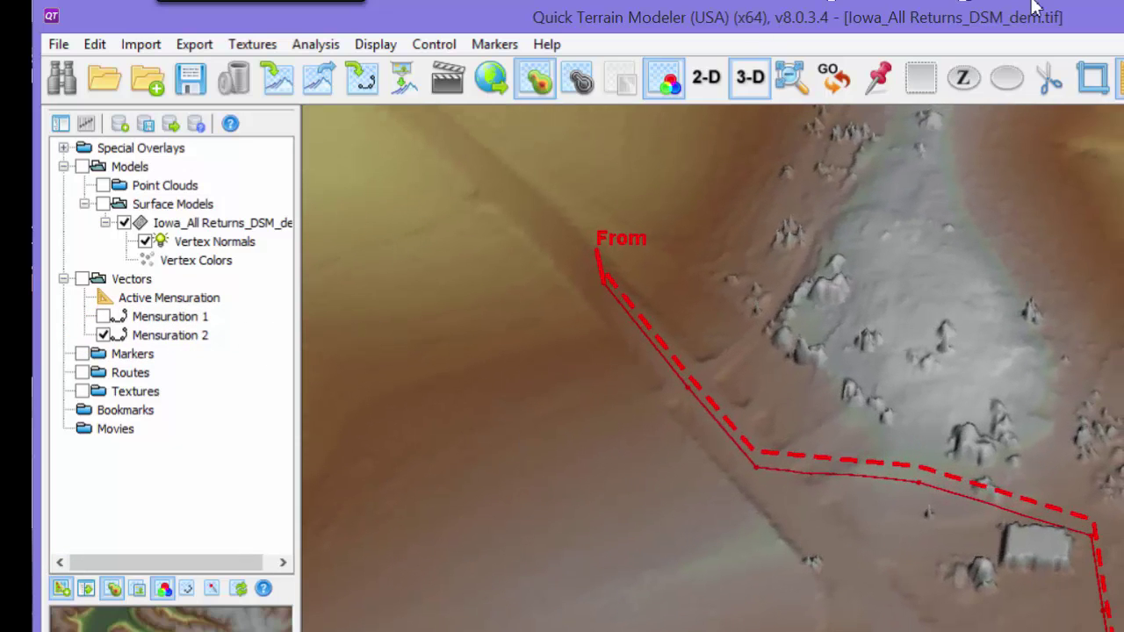
pyautogui.click(899, 68)
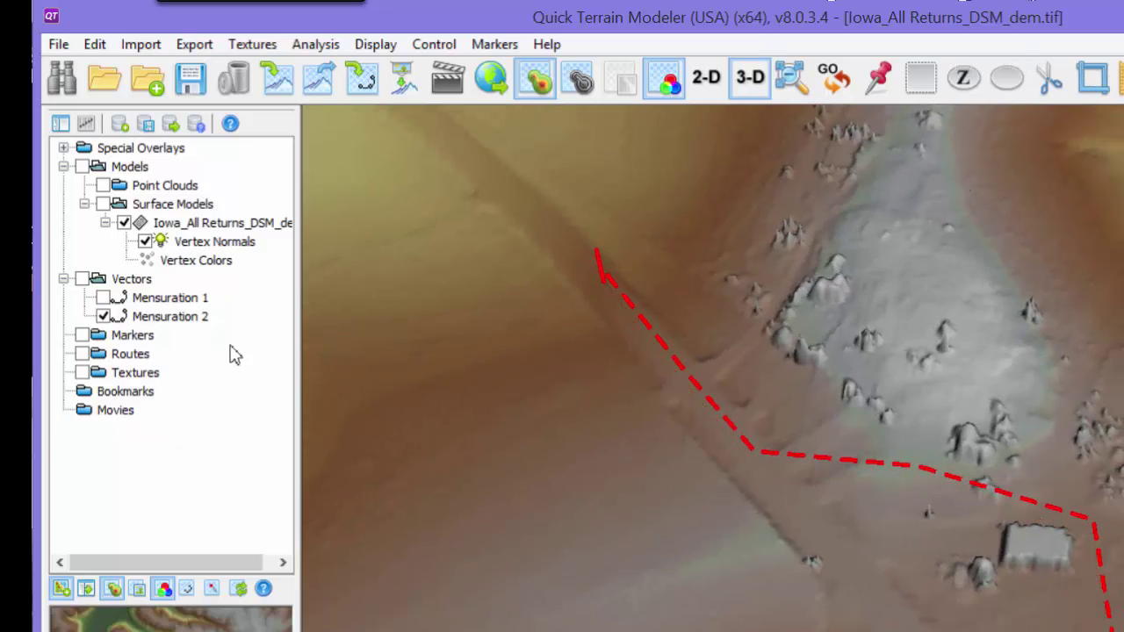
pyautogui.rightClick(195, 318)
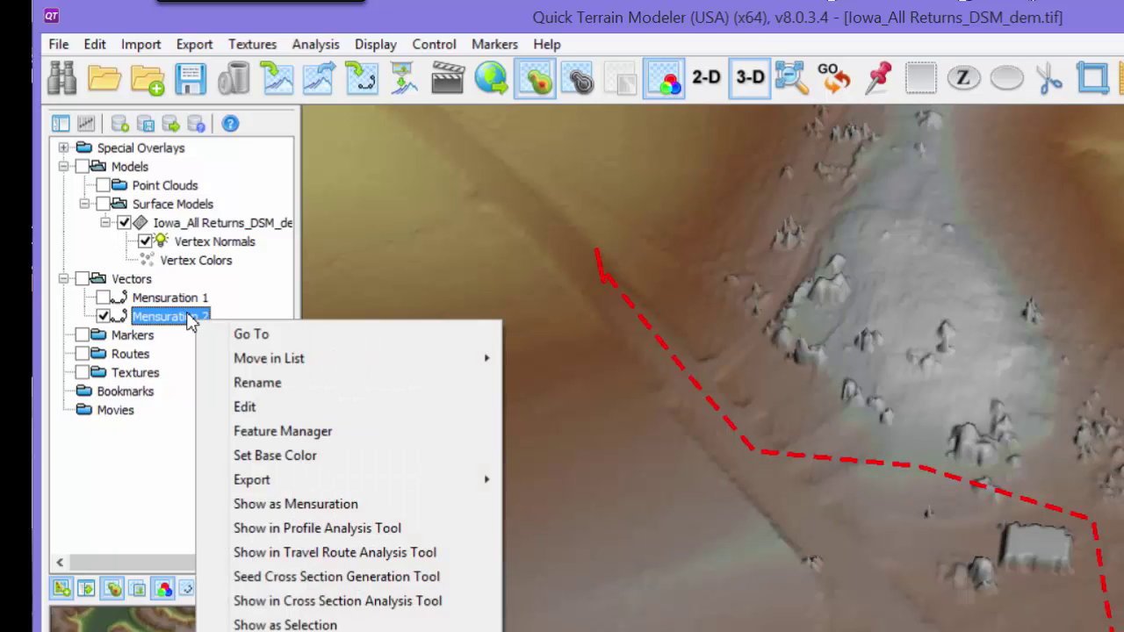
pyautogui.click(266, 511)
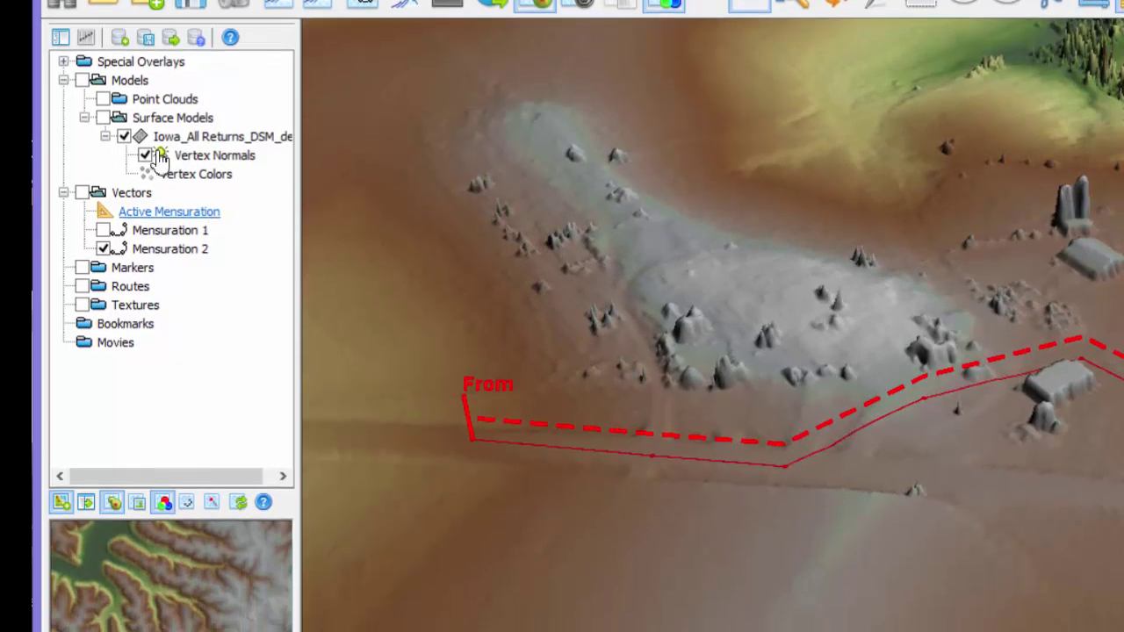
pyautogui.rightClick(206, 299)
pyautogui.moveTo(380, 379)
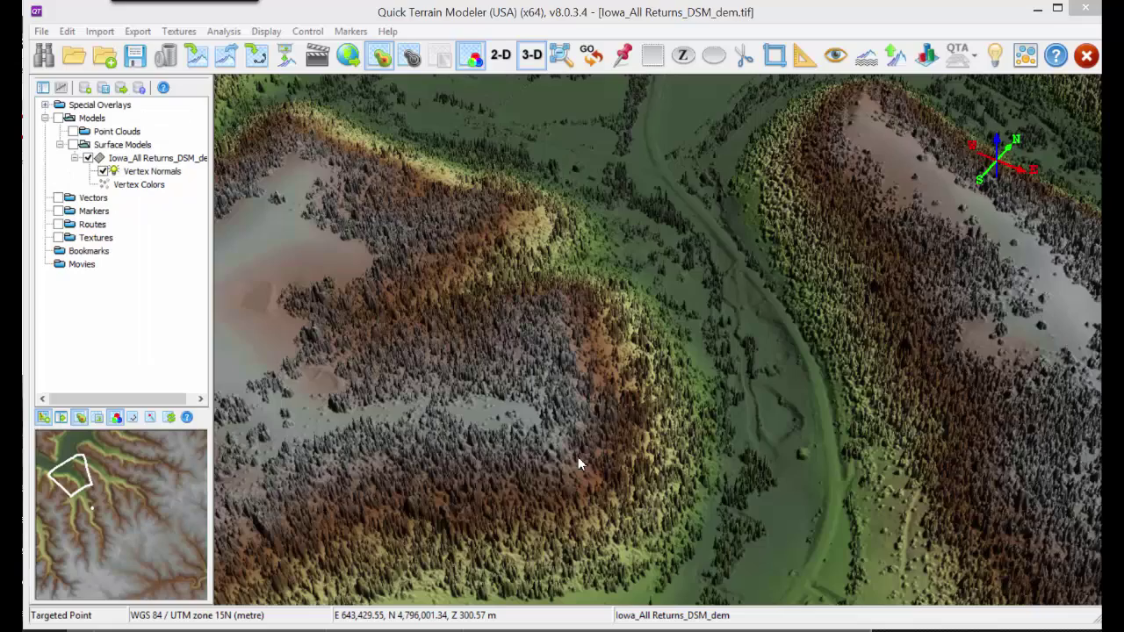
# - Draw a mensuration line about 540 m long across the valley between the two wooded ridges and open it in the Profile Analysis Tool
pyautogui.moveTo(575, 450); pyautogui.dragTo(445, 370)
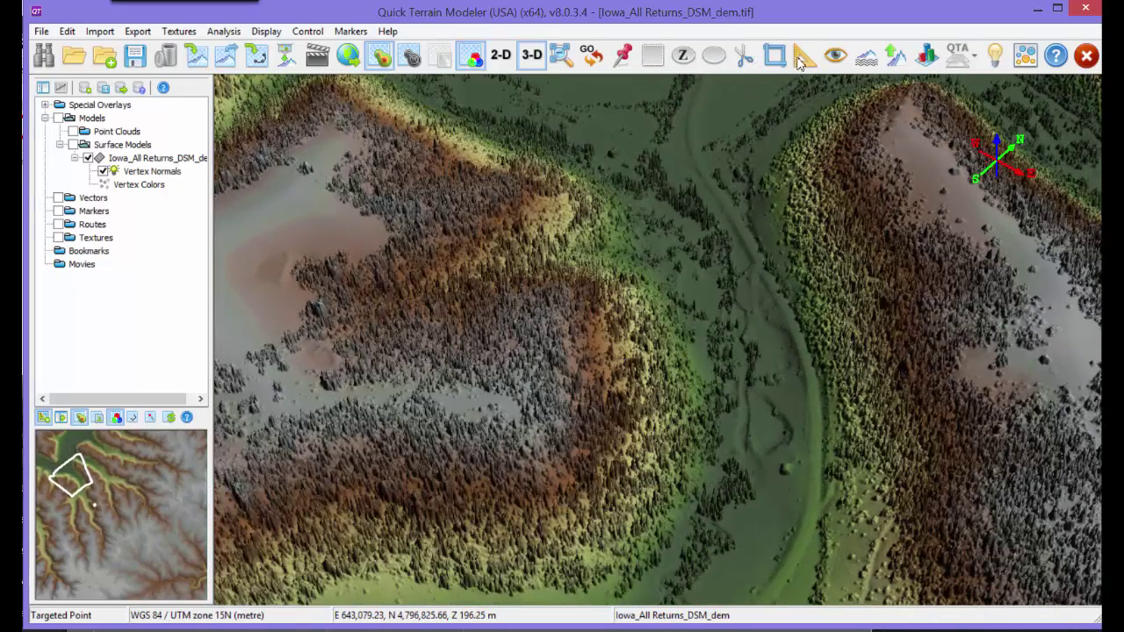
pyautogui.click(804, 56)
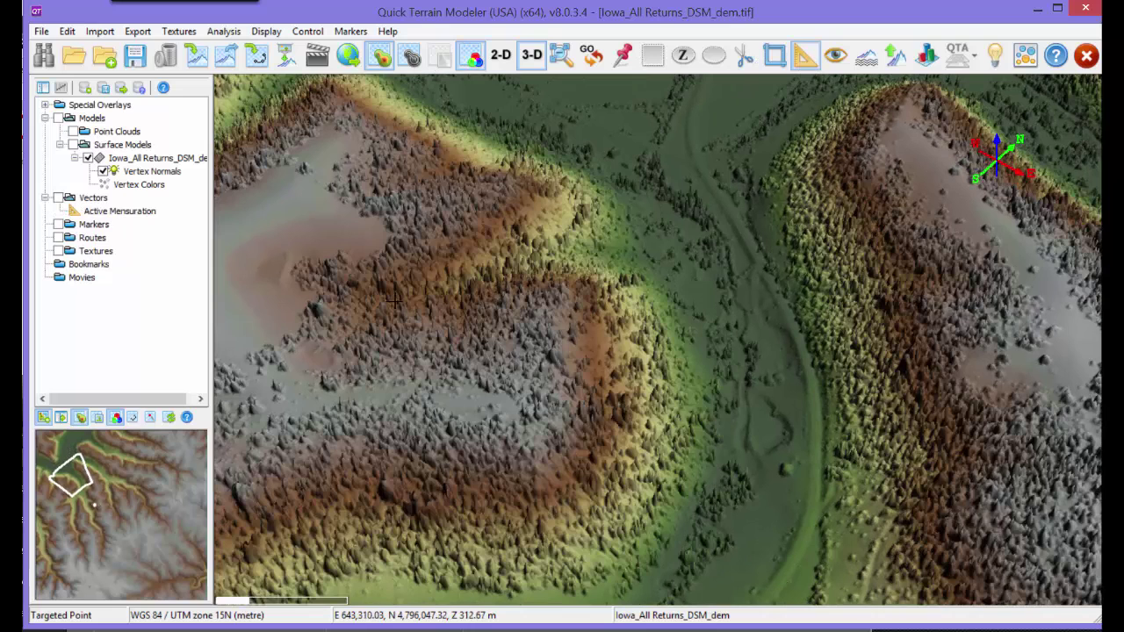
pyautogui.moveTo(496, 368); pyautogui.dragTo(840, 397)
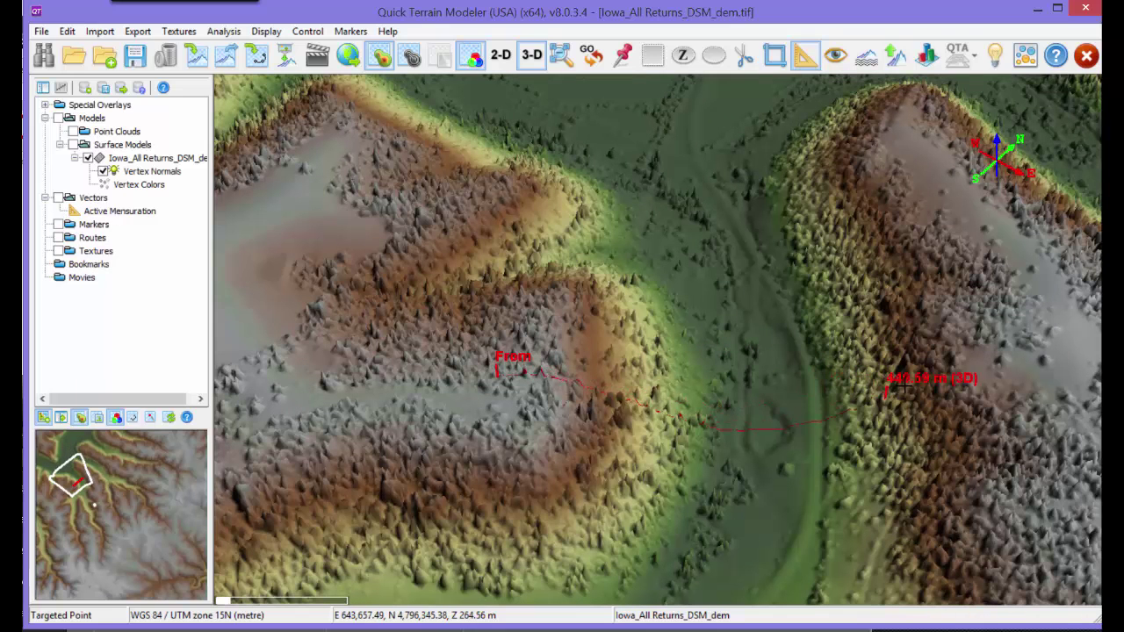
pyautogui.rightClick(967, 354)
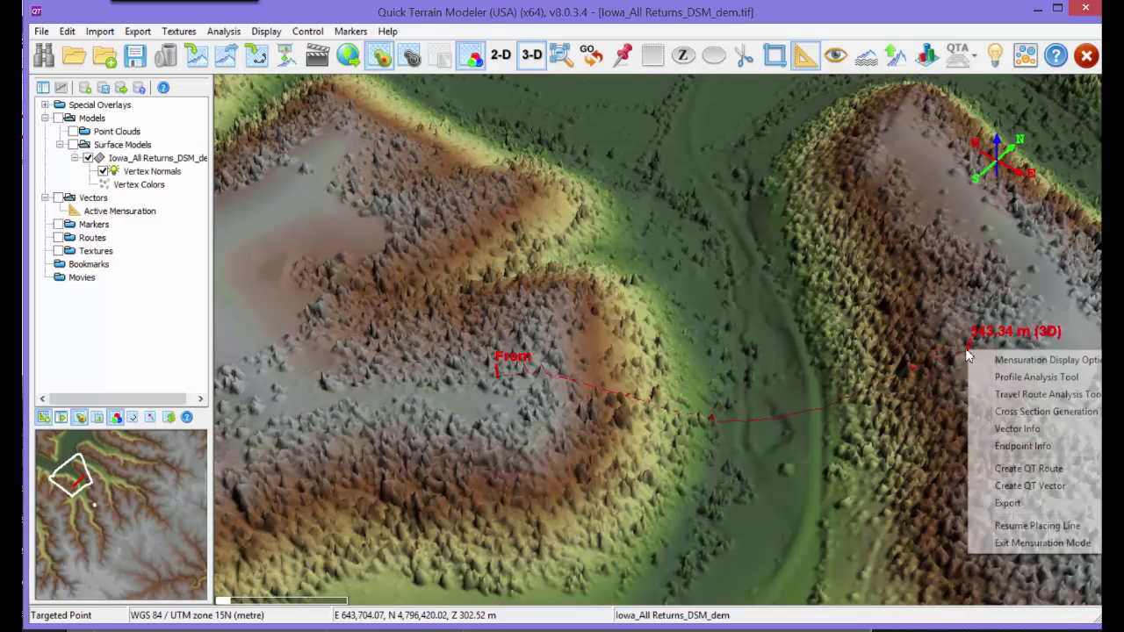
pyautogui.click(1036, 377)
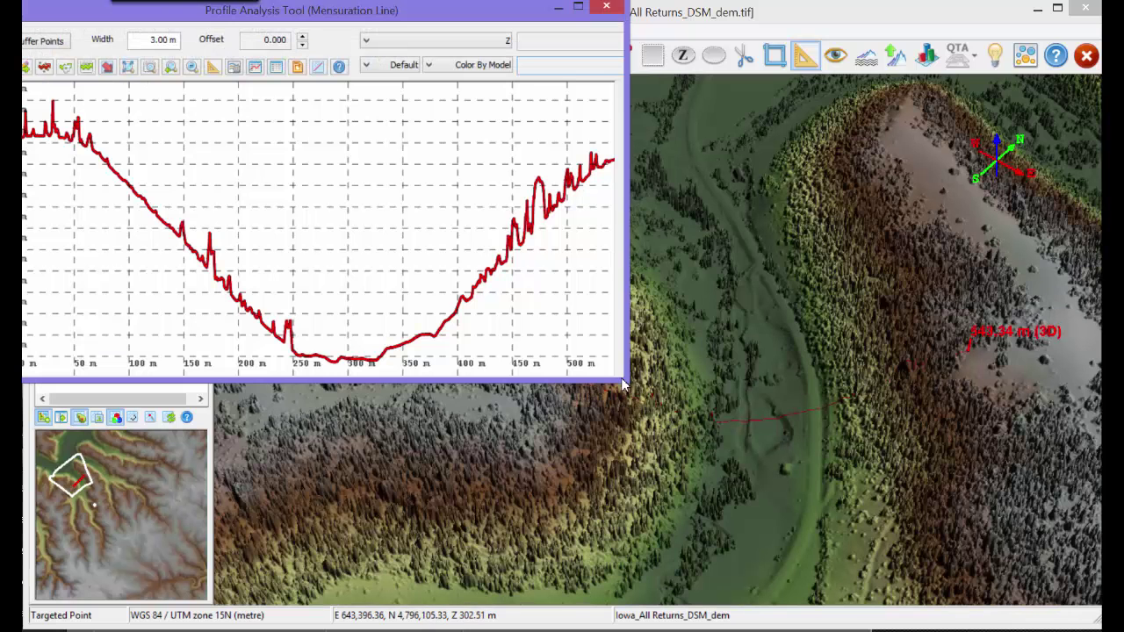
# - Enlarge and reposition the Profile Analysis window, and get the buffer points for the 3.00 m profile width
pyautogui.moveTo(625, 377); pyautogui.dragTo(664, 384)
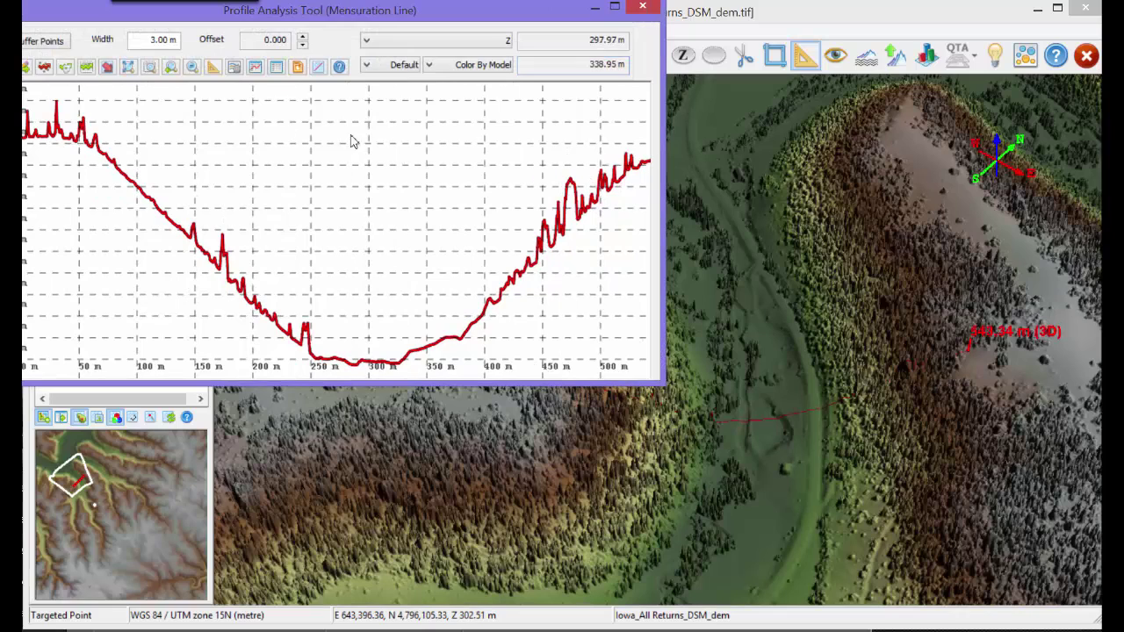
pyautogui.moveTo(281, 8); pyautogui.dragTo(344, 50)
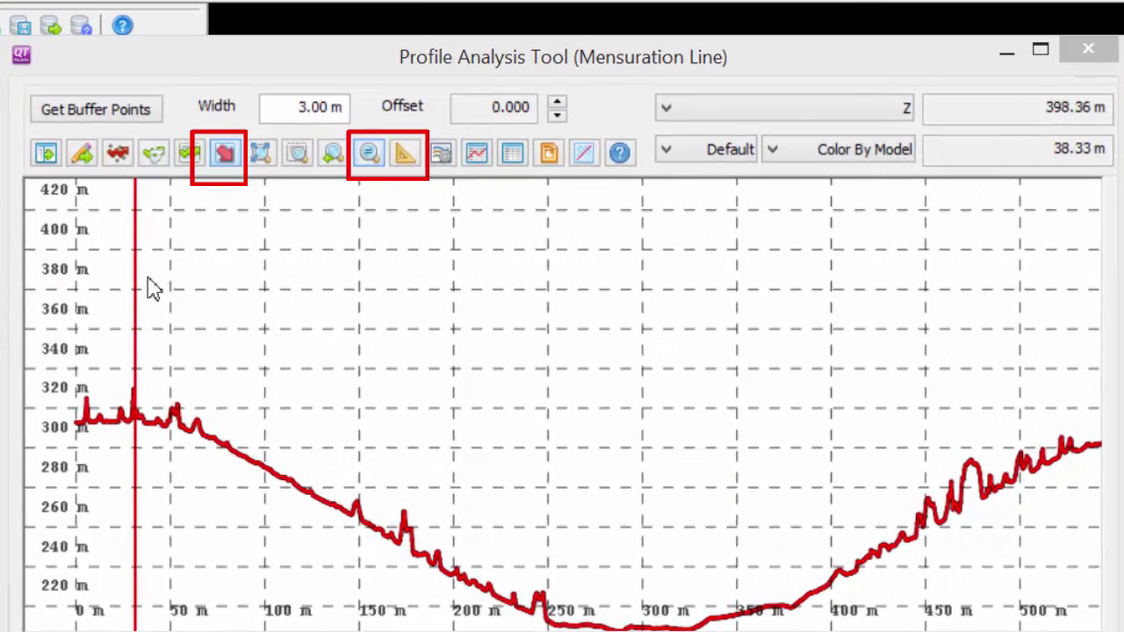
pyautogui.click(146, 107)
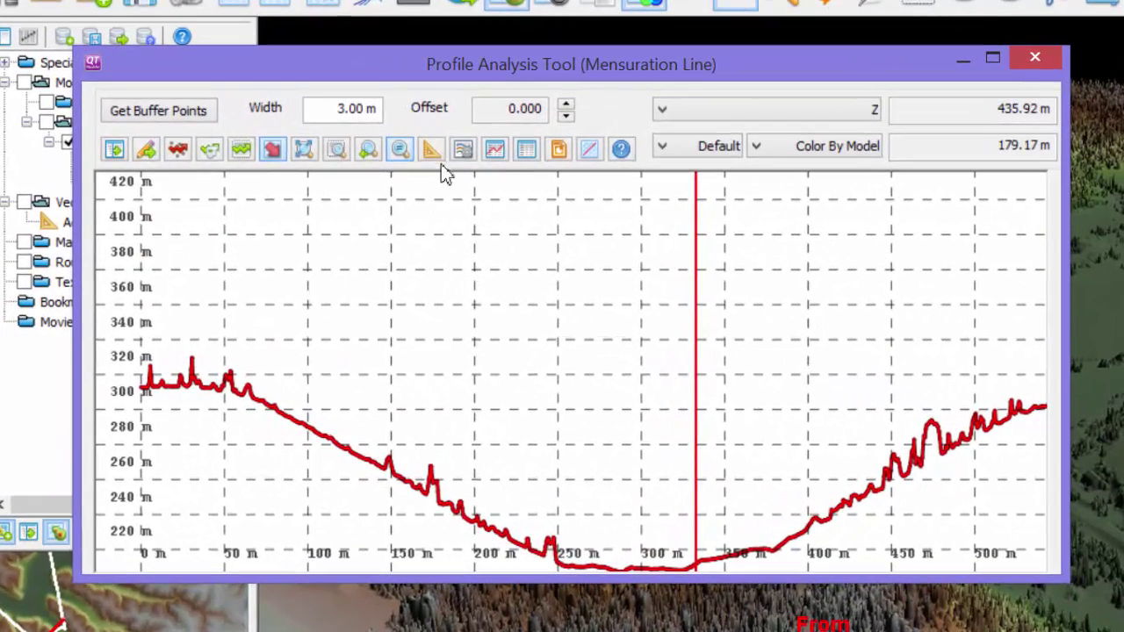
# - Measure the slope of the valley side near the profile's start and the height of the tall spike near 470 m
pyautogui.click(432, 149)
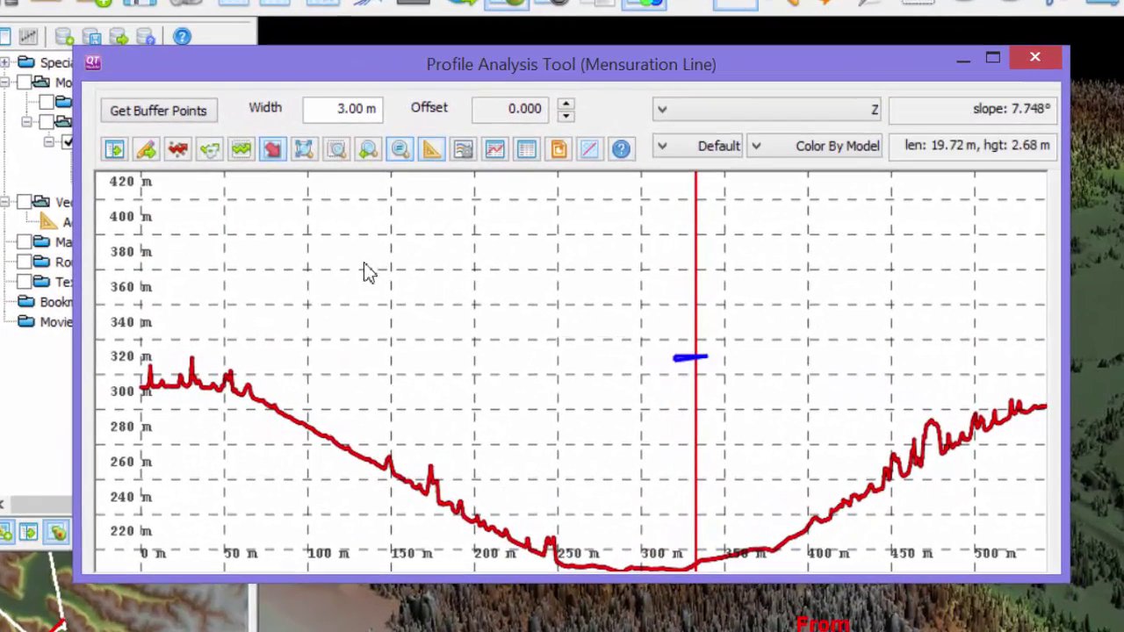
pyautogui.moveTo(225, 378); pyautogui.dragTo(546, 553)
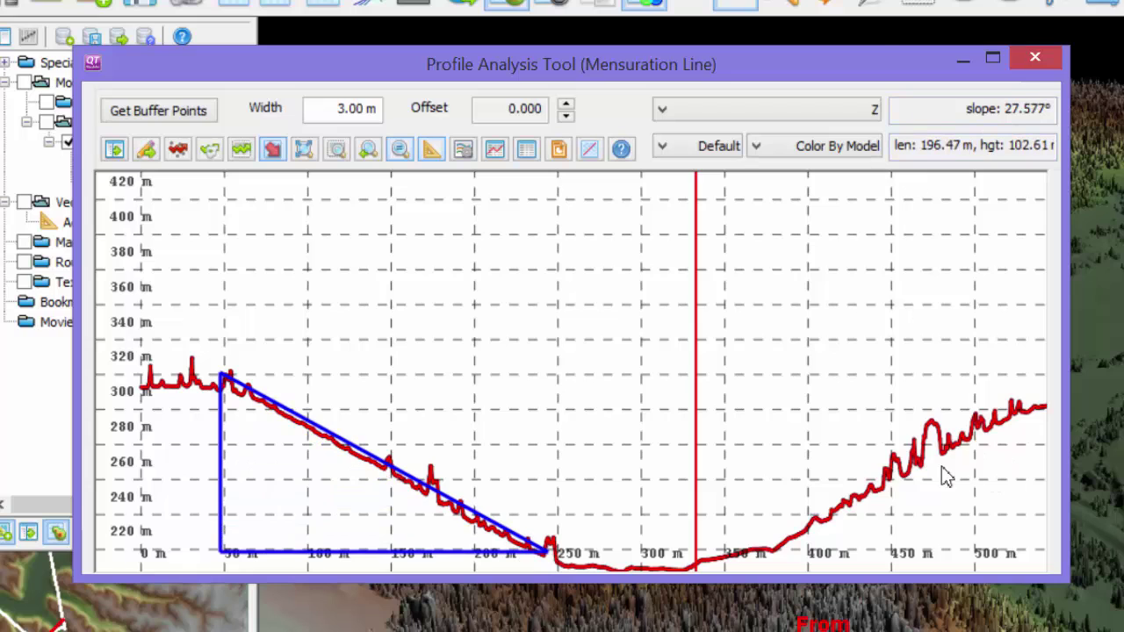
pyautogui.click(727, 355)
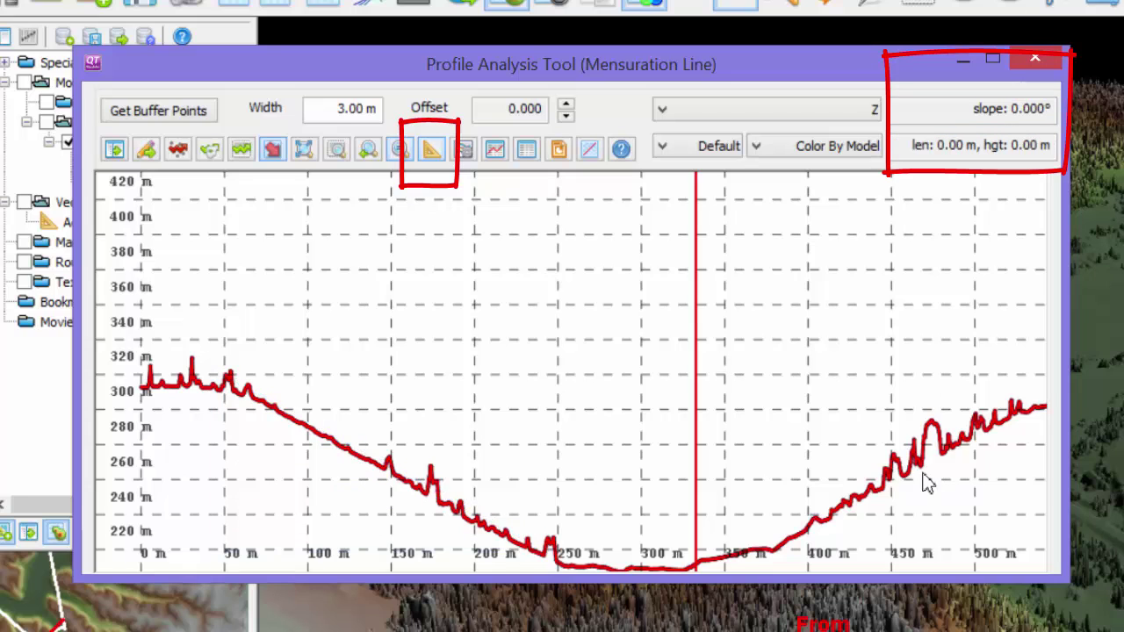
pyautogui.moveTo(927, 477); pyautogui.dragTo(930, 423)
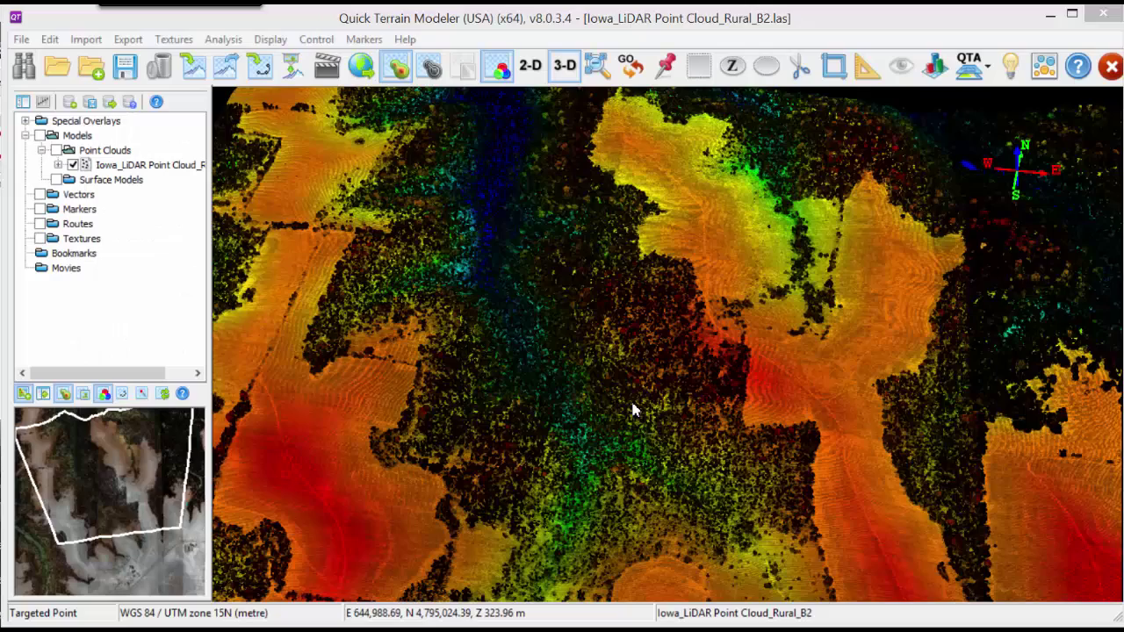
# - Draw a mensuration line about 577 m long across the wooded valley in the point cloud and open it in the Profile Analysis Tool
pyautogui.scroll(3, 637, 413)
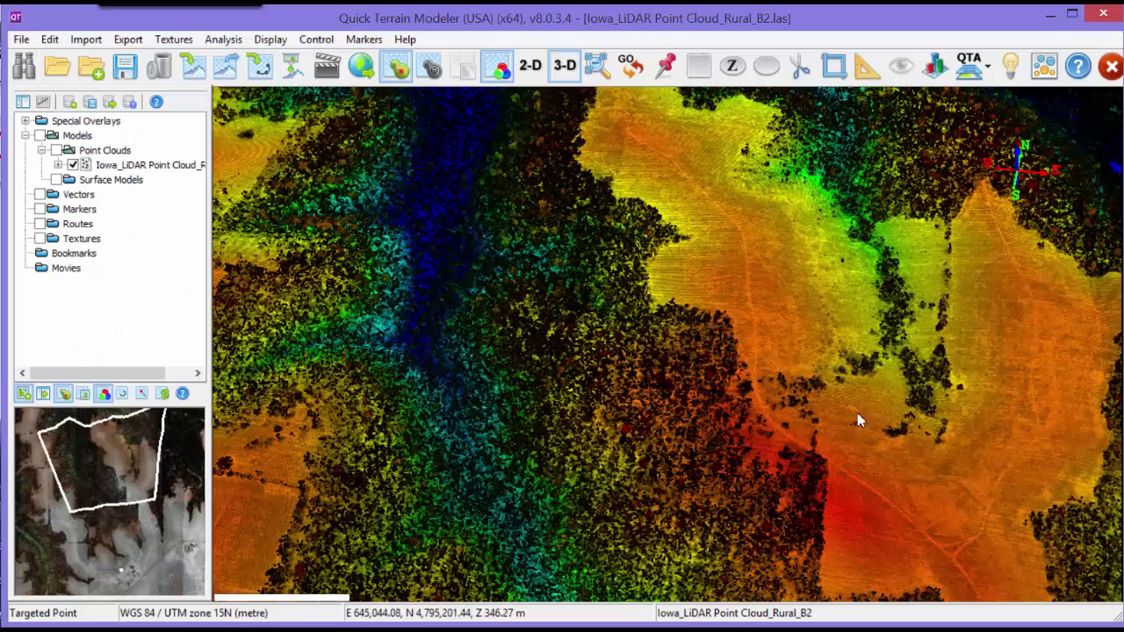
pyautogui.moveTo(858, 416); pyautogui.dragTo(623, 354)
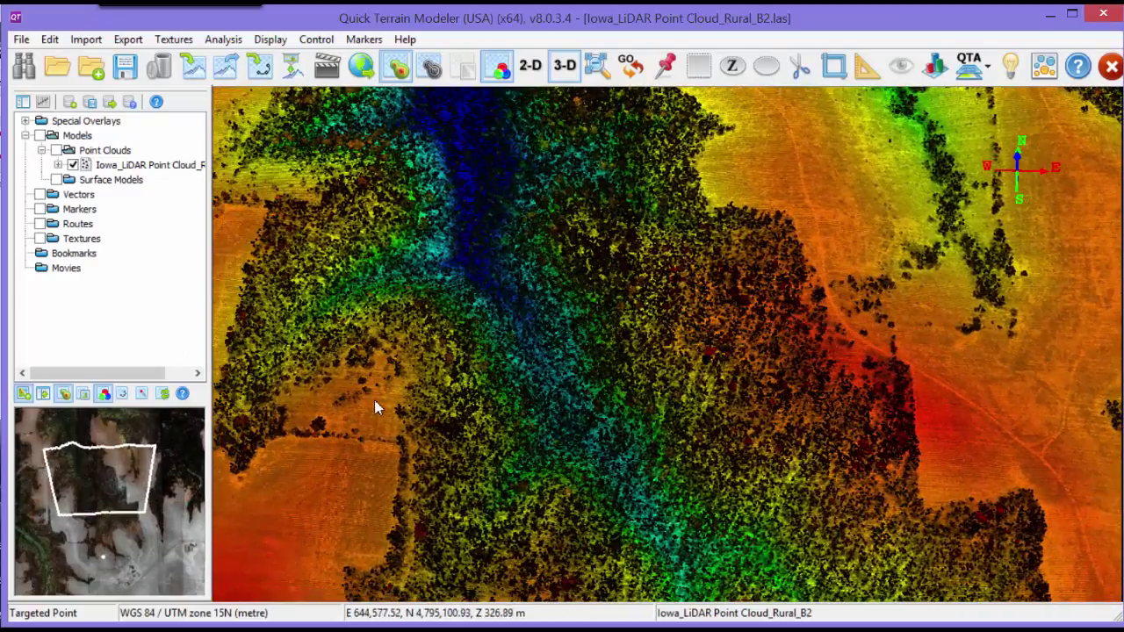
pyautogui.keyDown('ctrl'); pyautogui.moveTo(374, 399); pyautogui.dragTo(880, 326); pyautogui.keyUp('ctrl')
pyautogui.rightClick(880, 325)
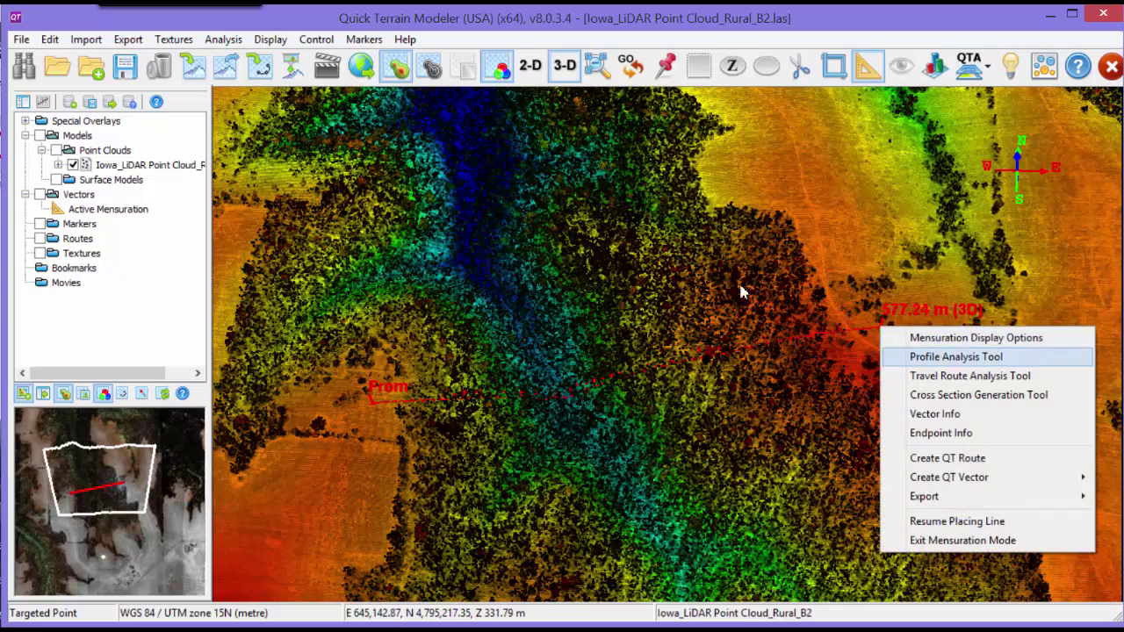
pyautogui.click(944, 357)
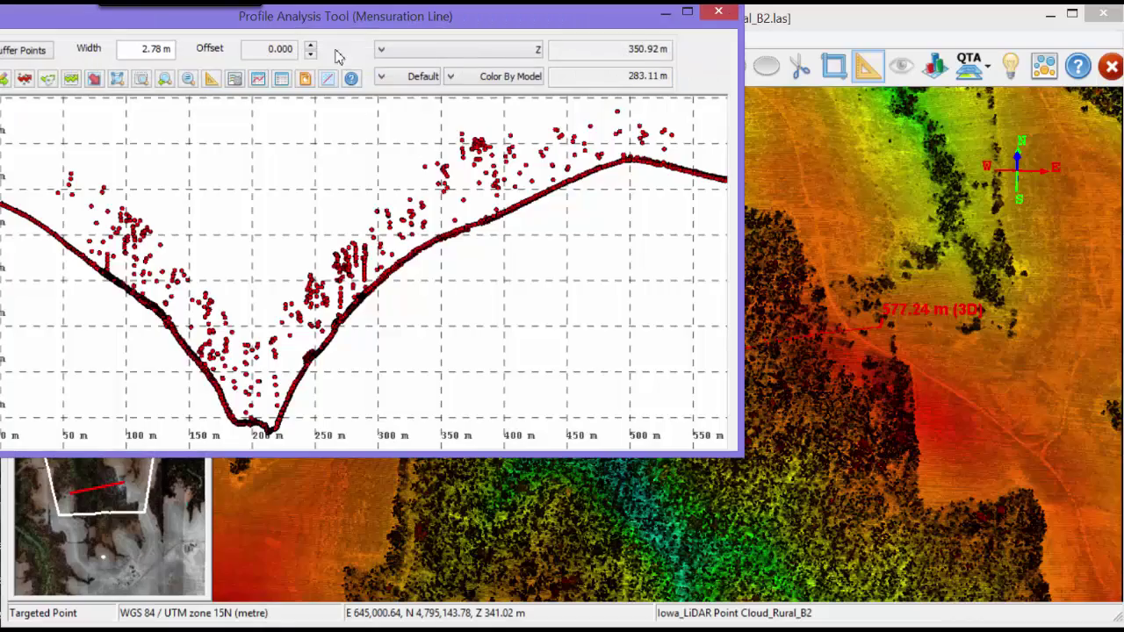
# - Set the point cloud profile's width to 5 m and get the buffer points again
pyautogui.moveTo(314, 12); pyautogui.dragTo(382, 76)
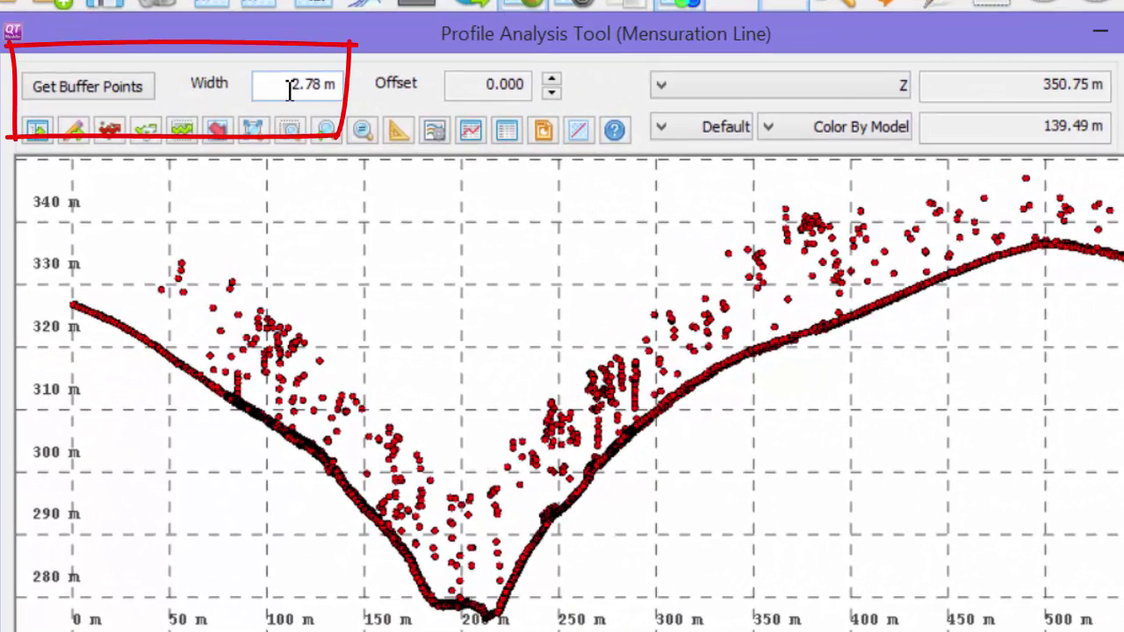
pyautogui.moveTo(289, 90); pyautogui.dragTo(349, 91)
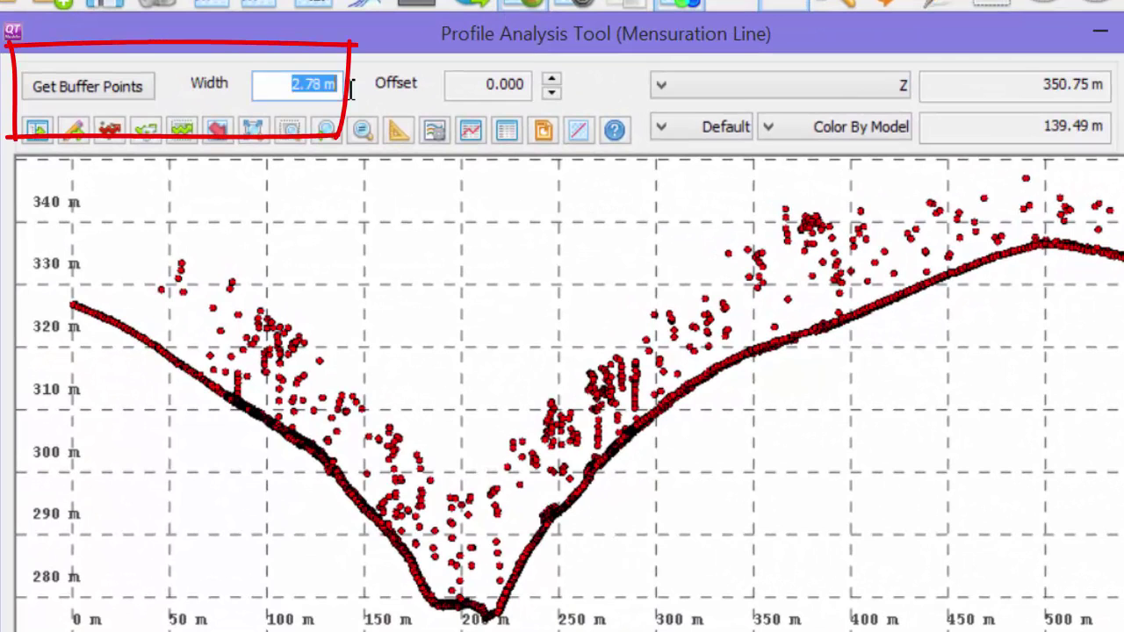
pyautogui.write('5')
pyautogui.click(93, 87)
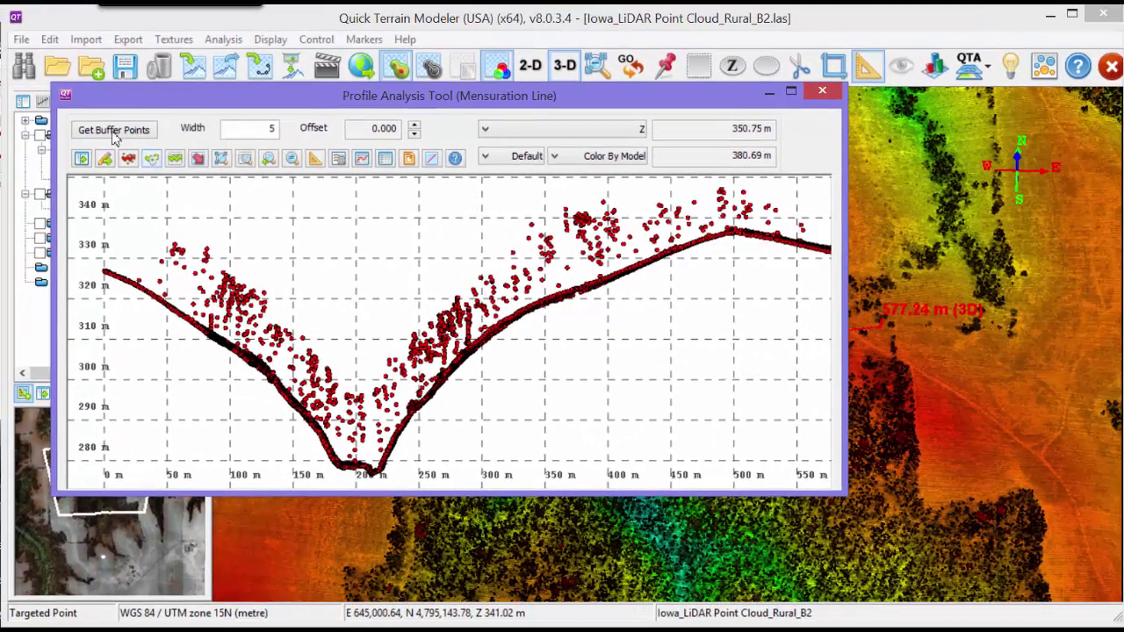
# - Mask the point cloud to the profile's buffer area in 3D and move the profile window clear of the model
pyautogui.click(114, 131)
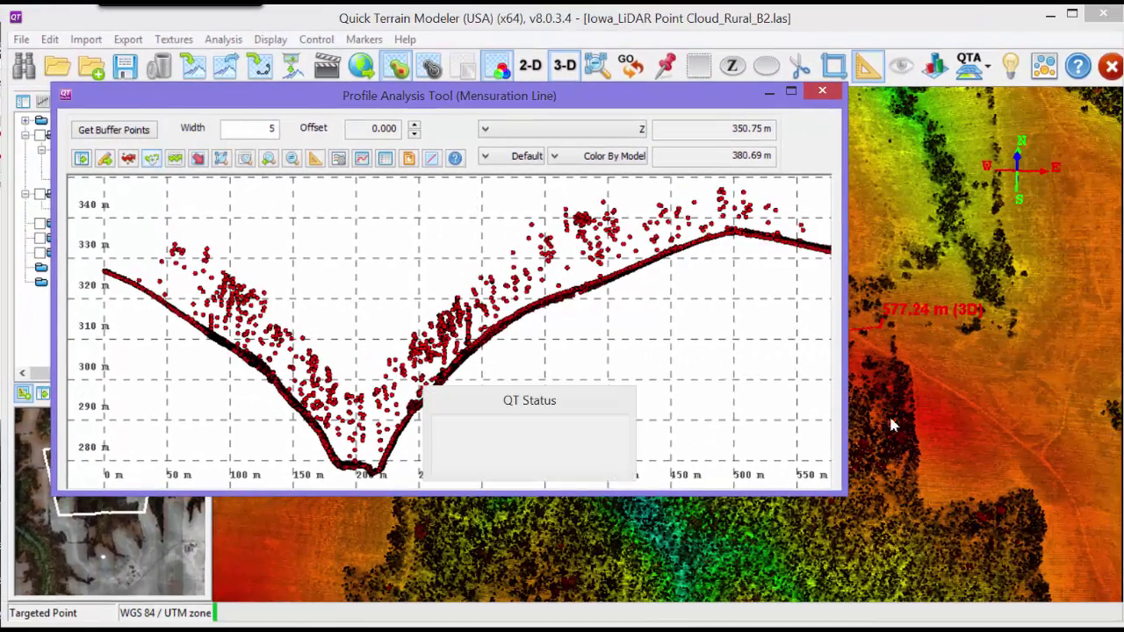
pyautogui.moveTo(655, 96); pyautogui.dragTo(553, 425)
pyautogui.moveTo(604, 333); pyautogui.dragTo(679, 184)
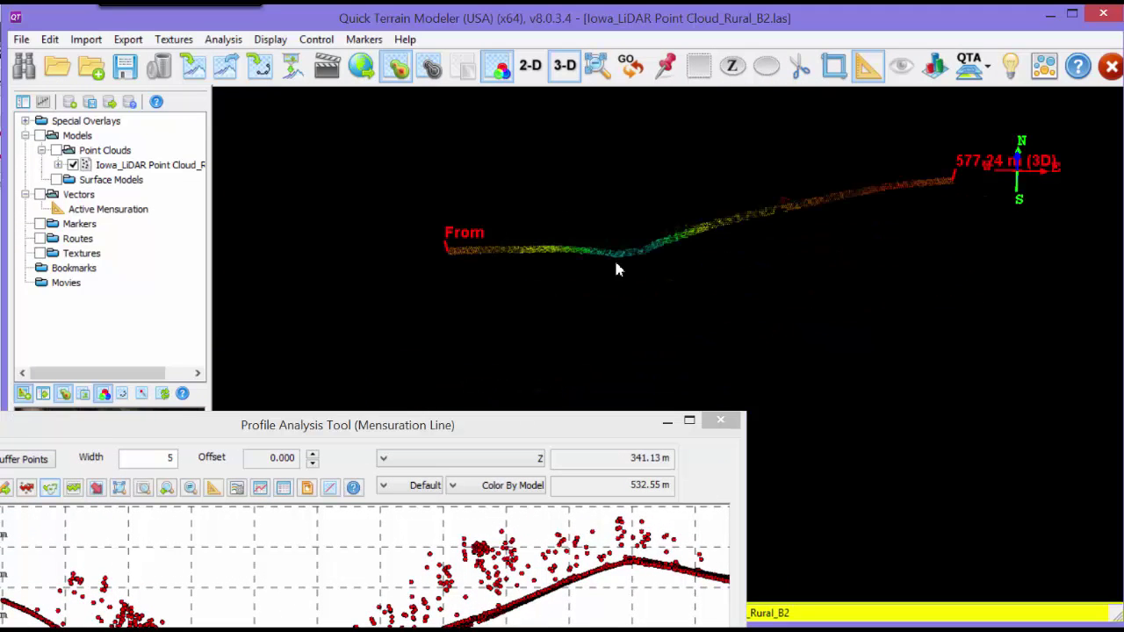
# - Turn off vertex colors on the masked point strip and inspect it from both sides of the valley alongside the profile
pyautogui.click(495, 73)
pyautogui.scroll(5, 624, 252)
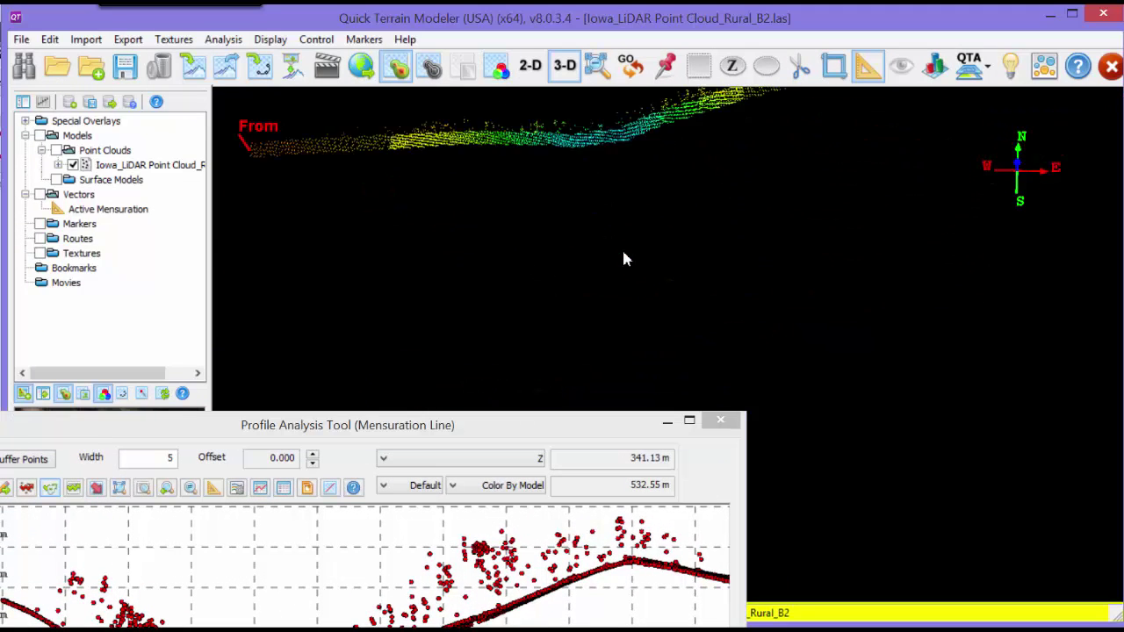
pyautogui.scroll(2, 623, 256)
pyautogui.moveTo(488, 132); pyautogui.dragTo(497, 231)
pyautogui.moveTo(628, 261); pyautogui.dragTo(707, 192, button='right')
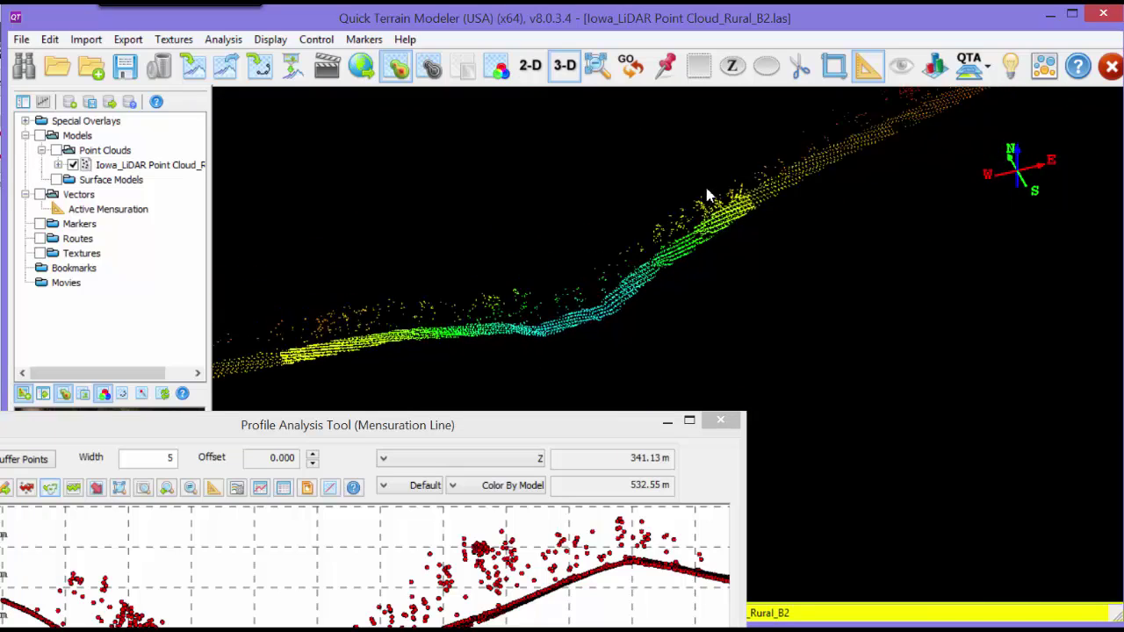
pyautogui.moveTo(709, 195); pyautogui.dragTo(732, 163)
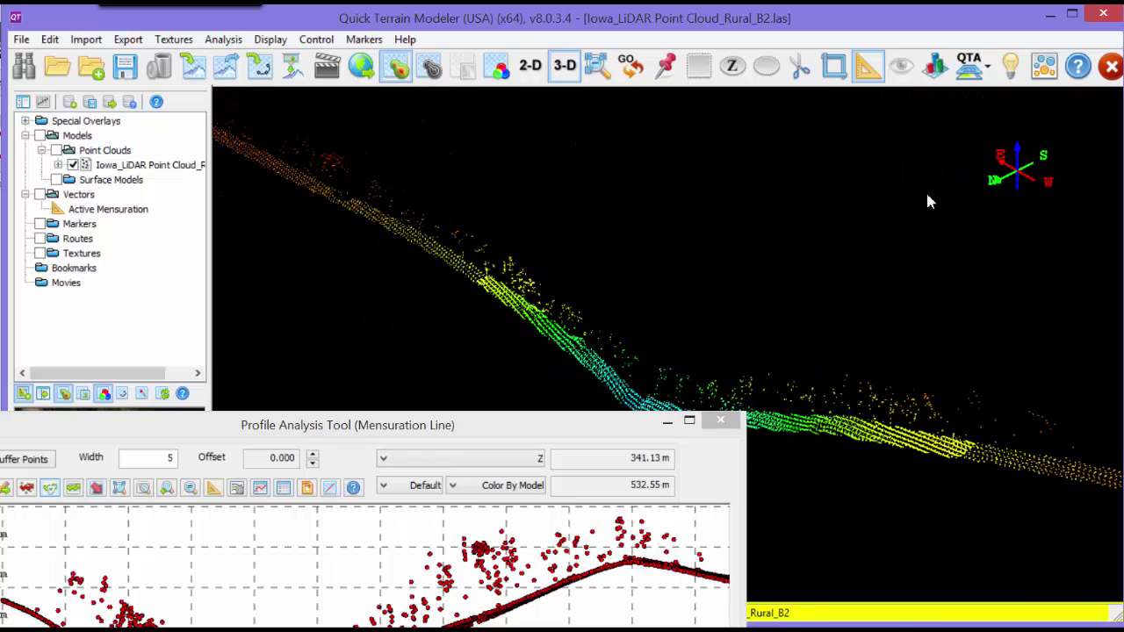
pyautogui.moveTo(593, 433); pyautogui.dragTo(670, 314)
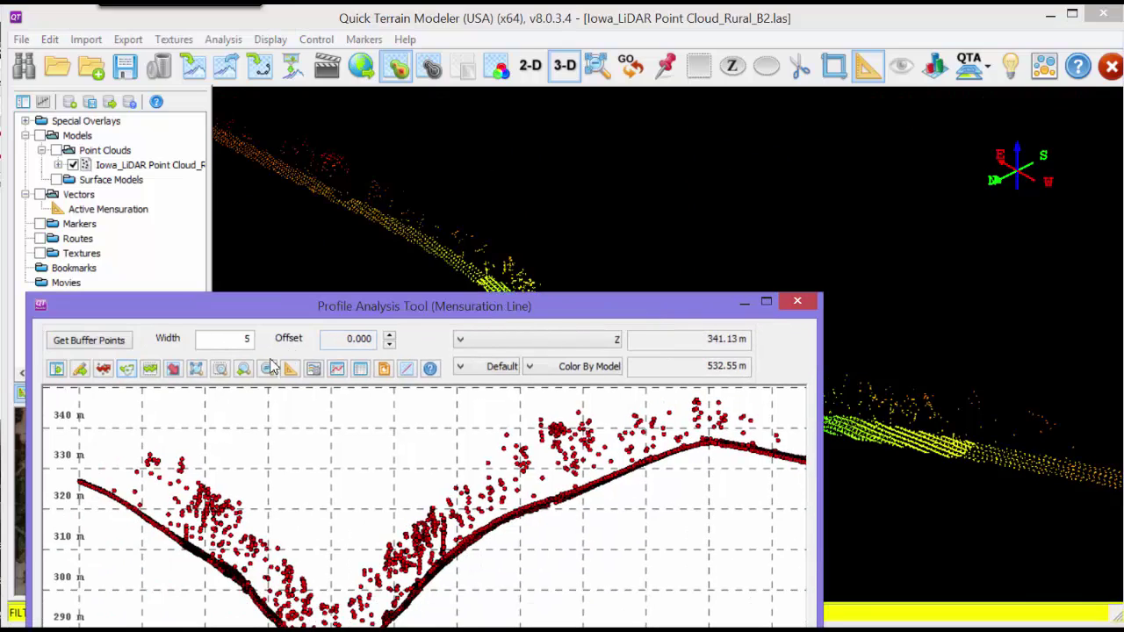